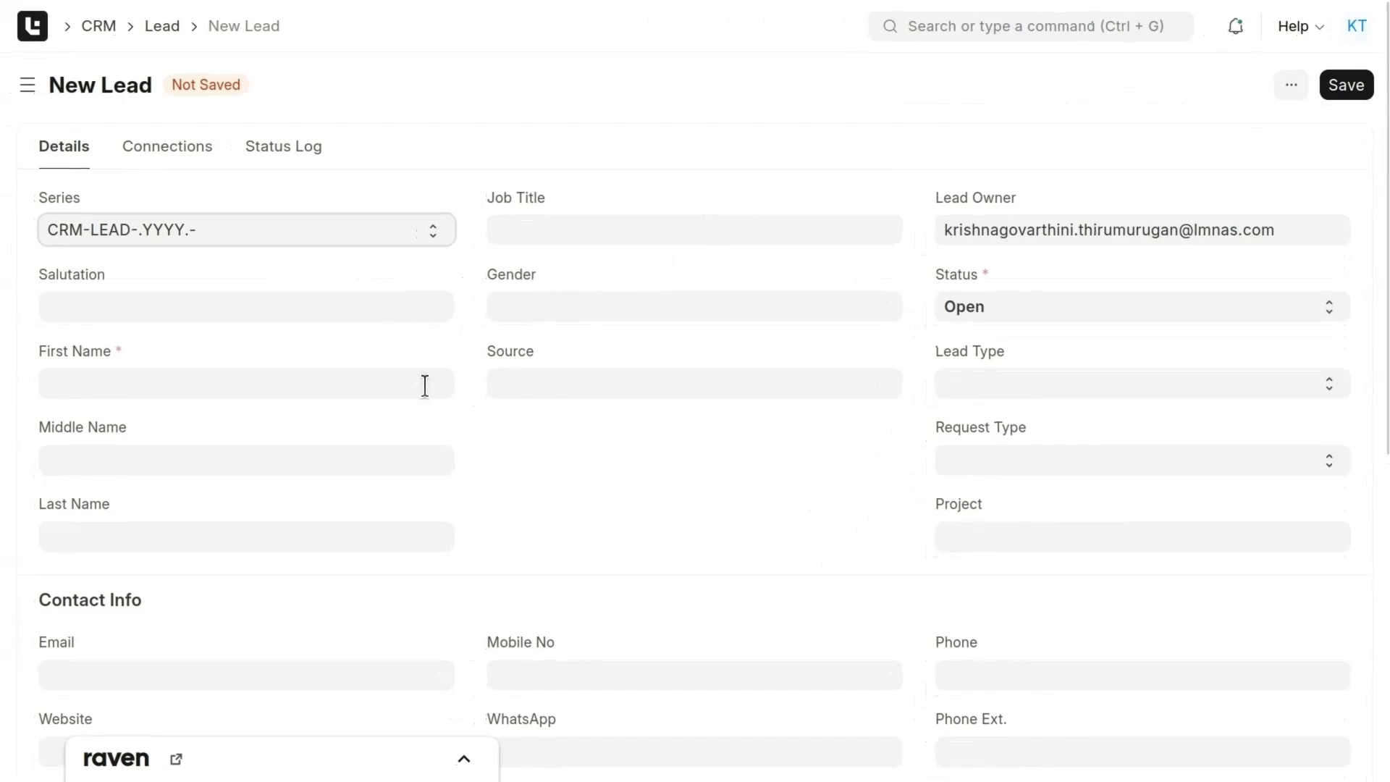
# - Complete the new lead with the contact's first name and Germany as the territory, and save the lead
pyautogui.click(425, 383)
pyautogui.write('Elena')
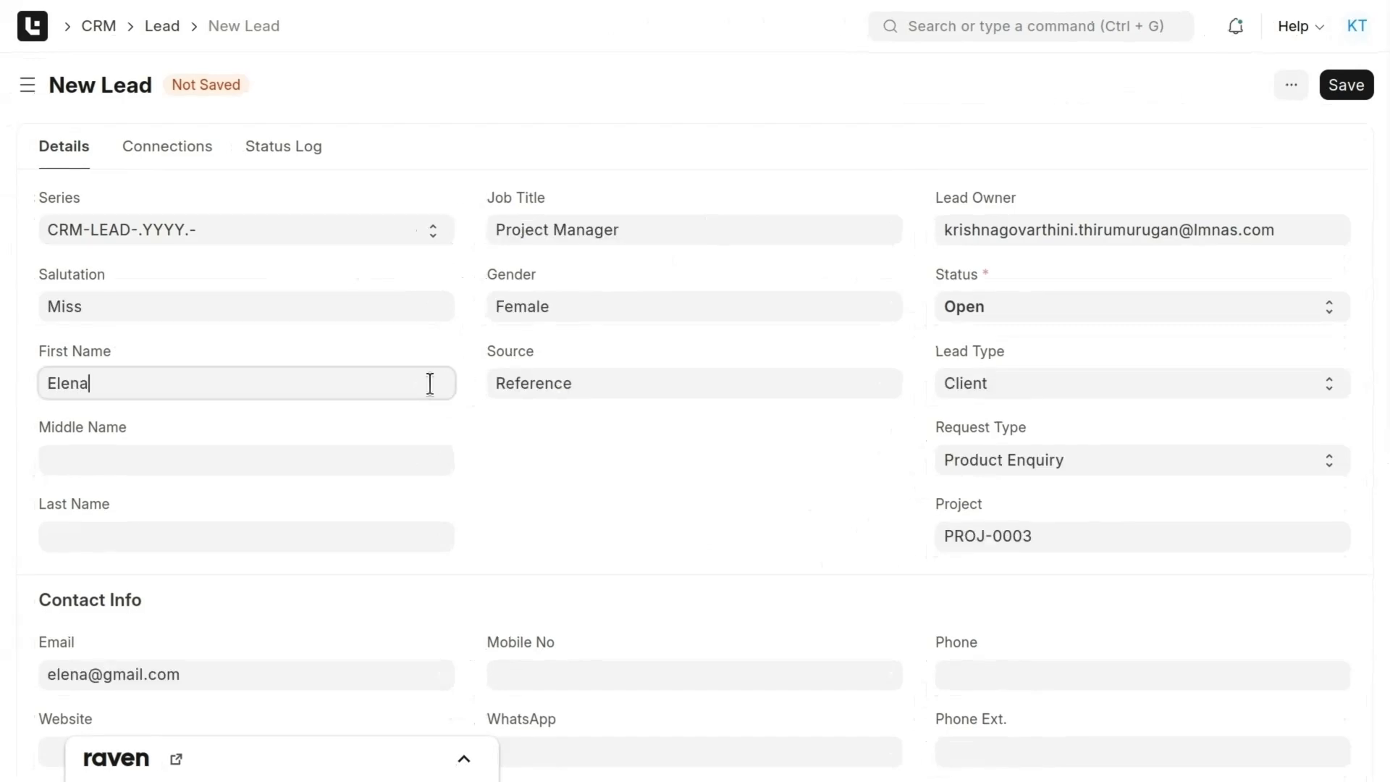
pyautogui.scroll(-6, 430, 383)
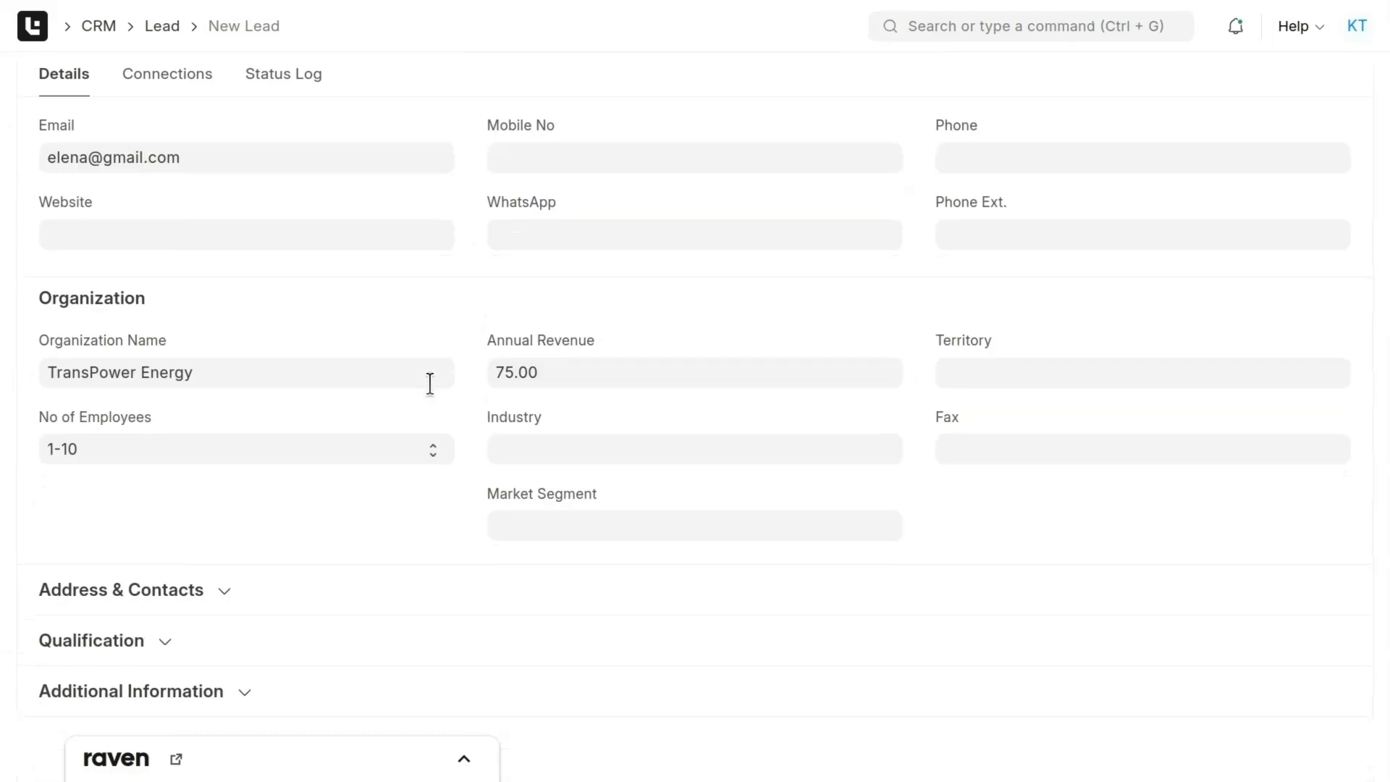
pyautogui.click(956, 370)
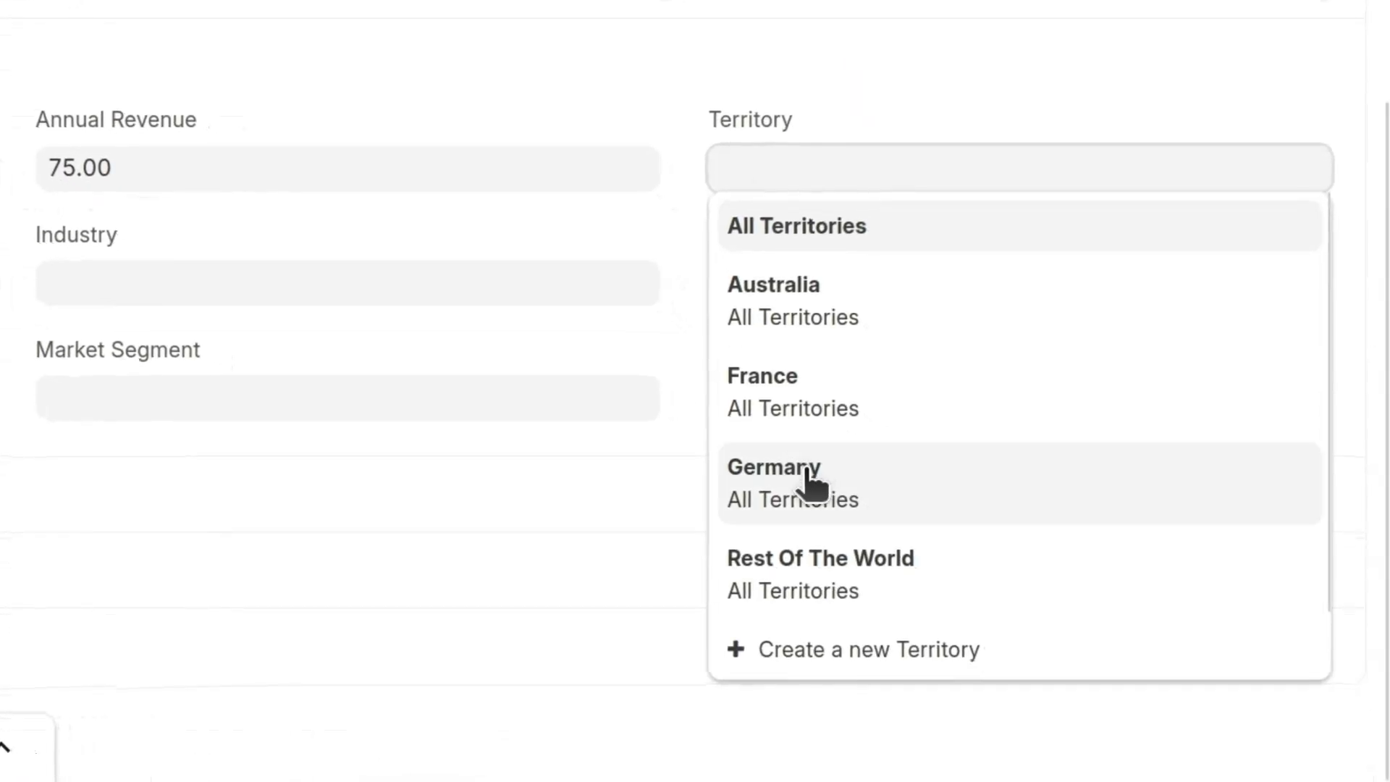
pyautogui.click(811, 484)
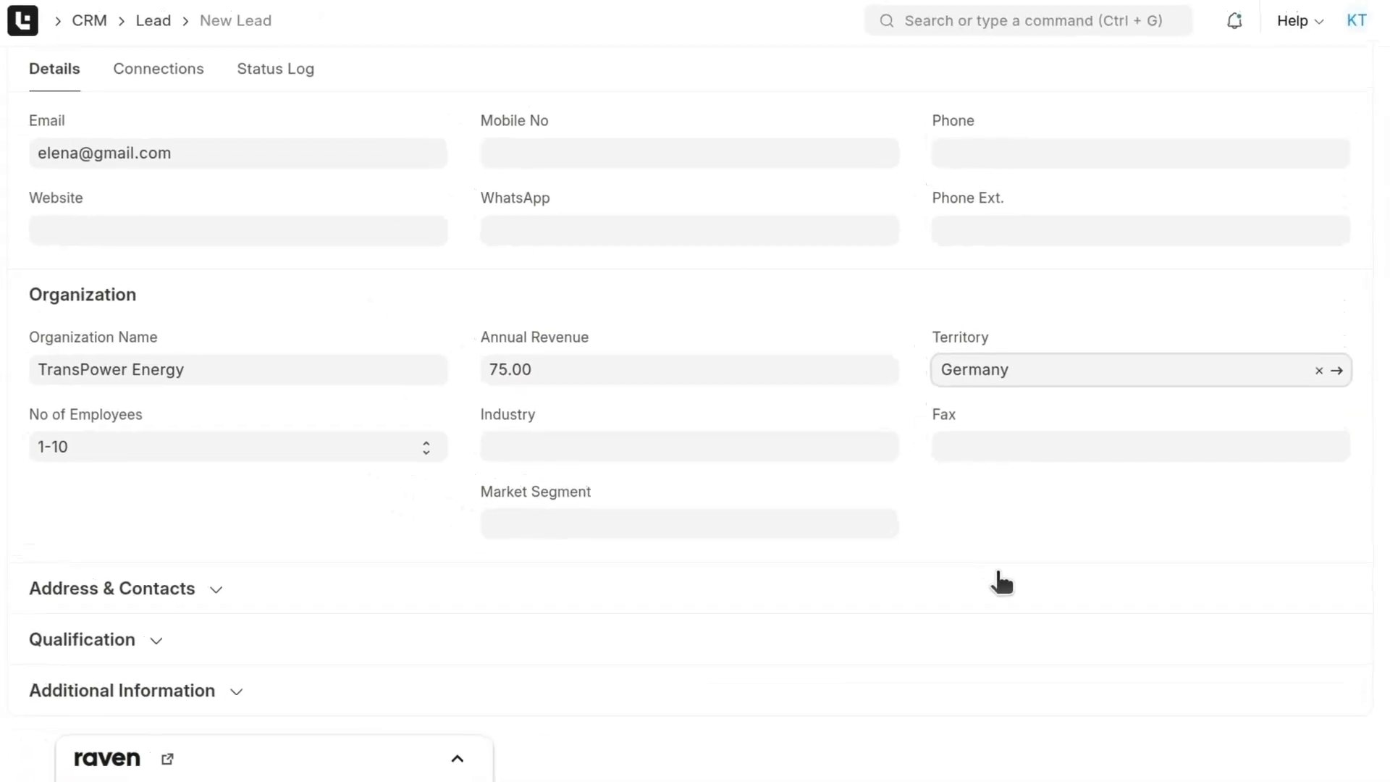
pyautogui.scroll(5, 997, 580)
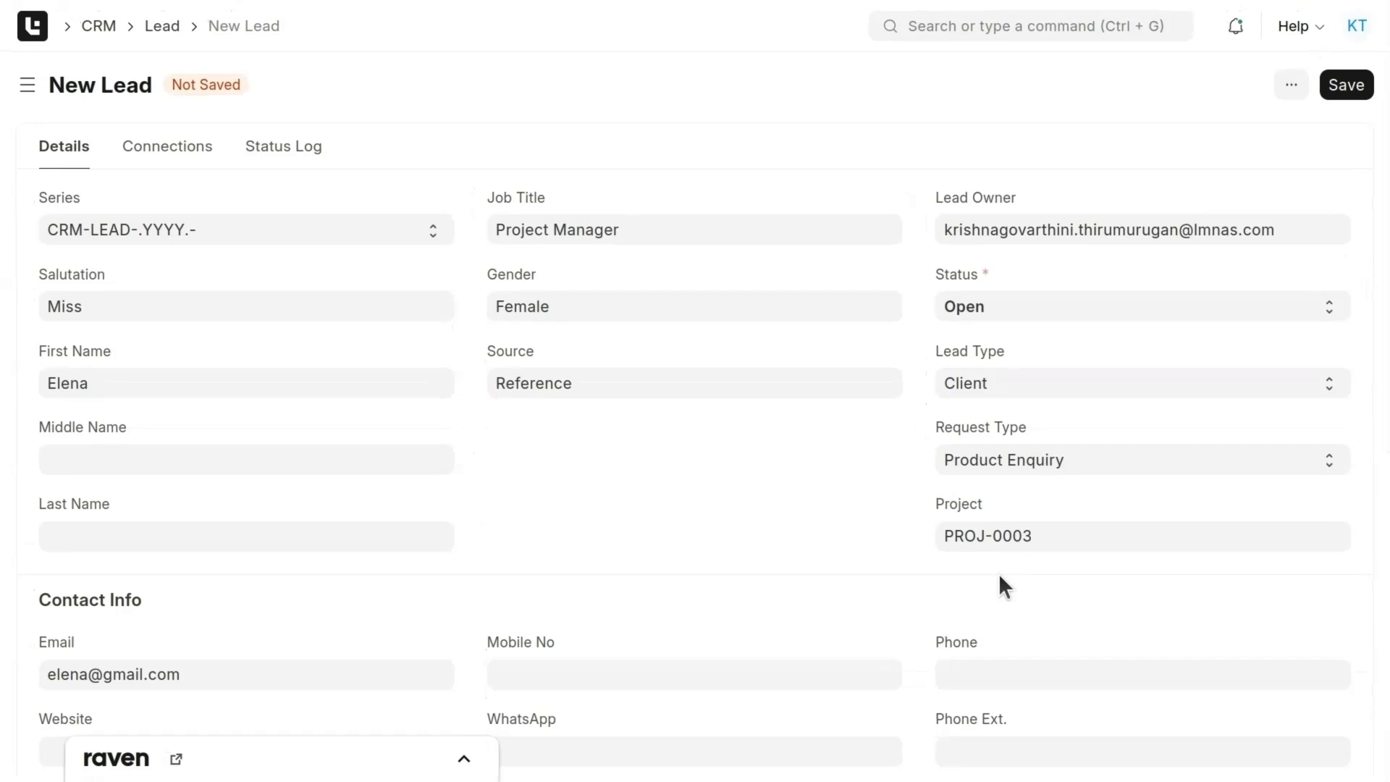
pyautogui.click(1355, 90)
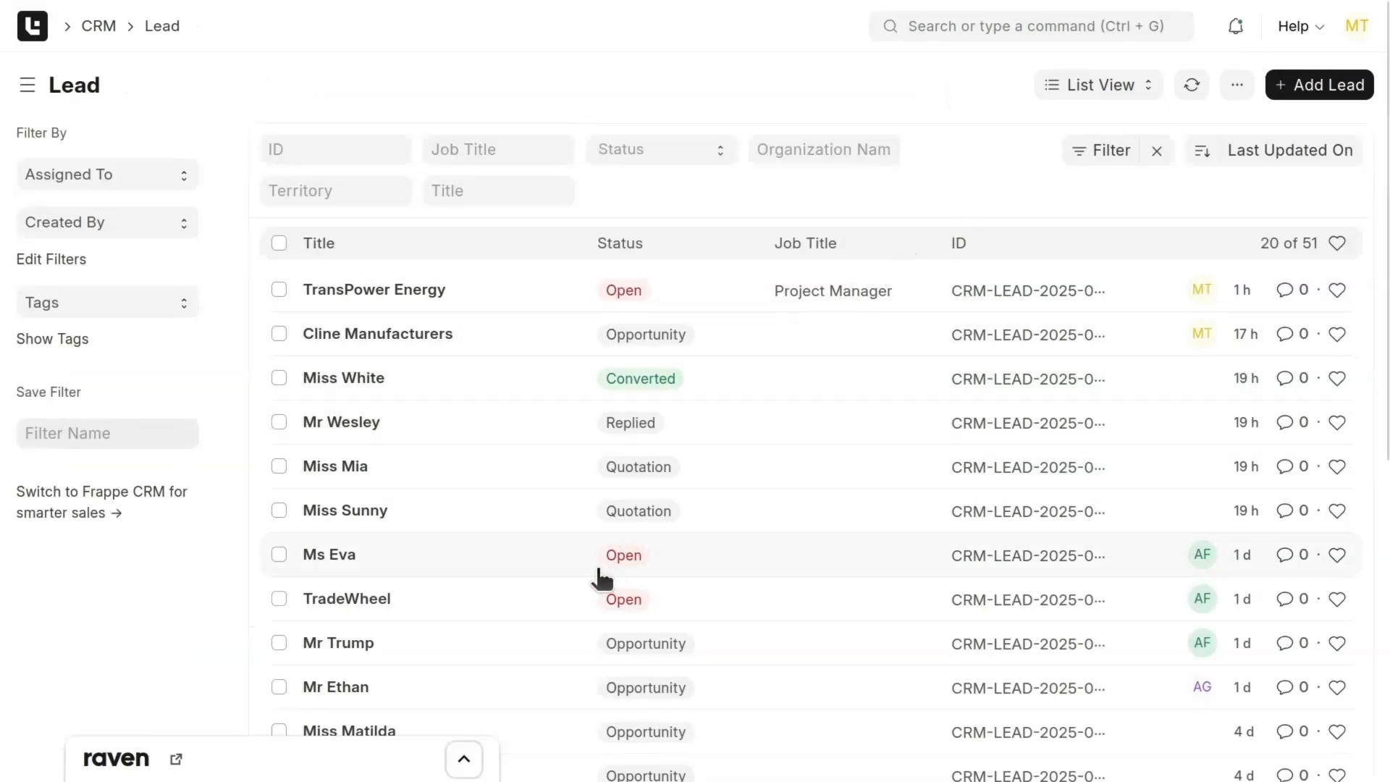
# - Go to the my-reminders conversation in Raven and open the ToDo about the newly assigned lead from Germany
pyautogui.click(462, 759)
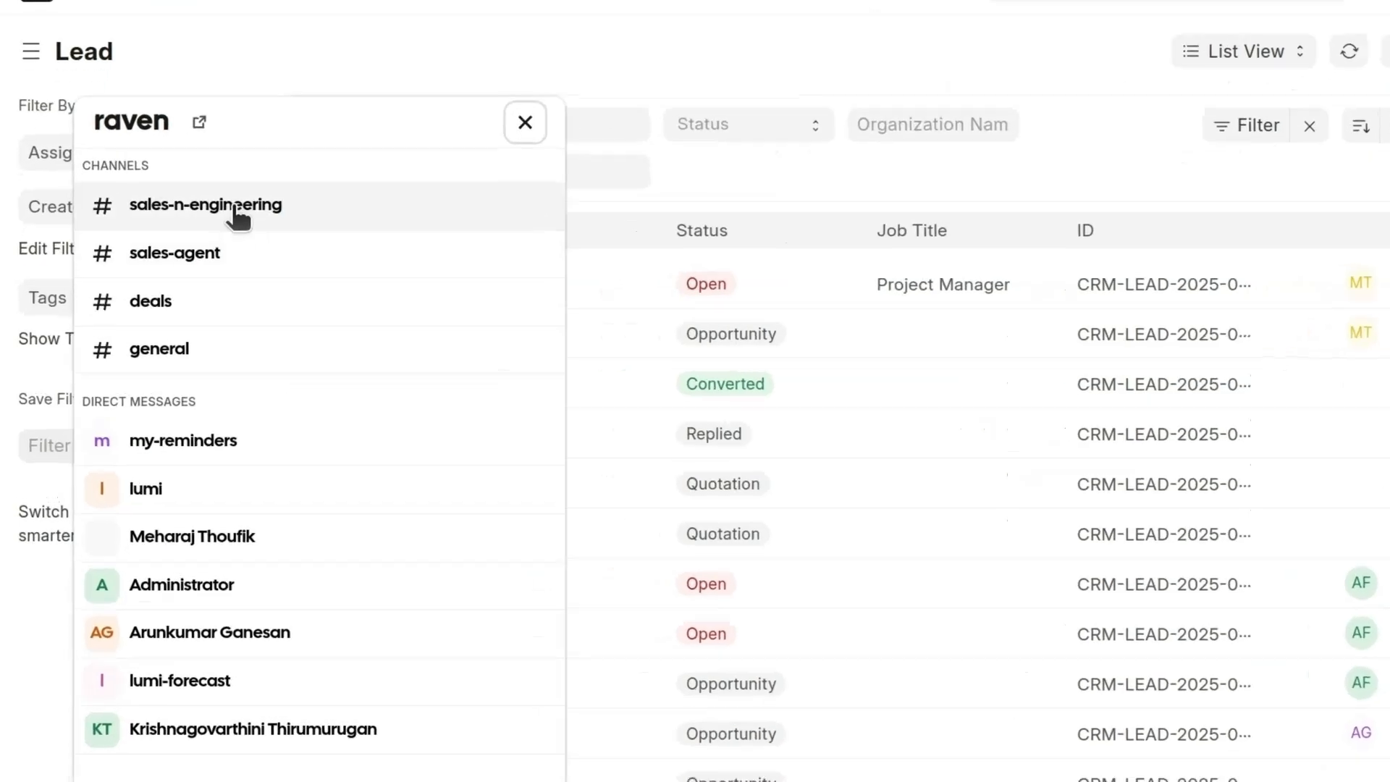
pyautogui.click(176, 147)
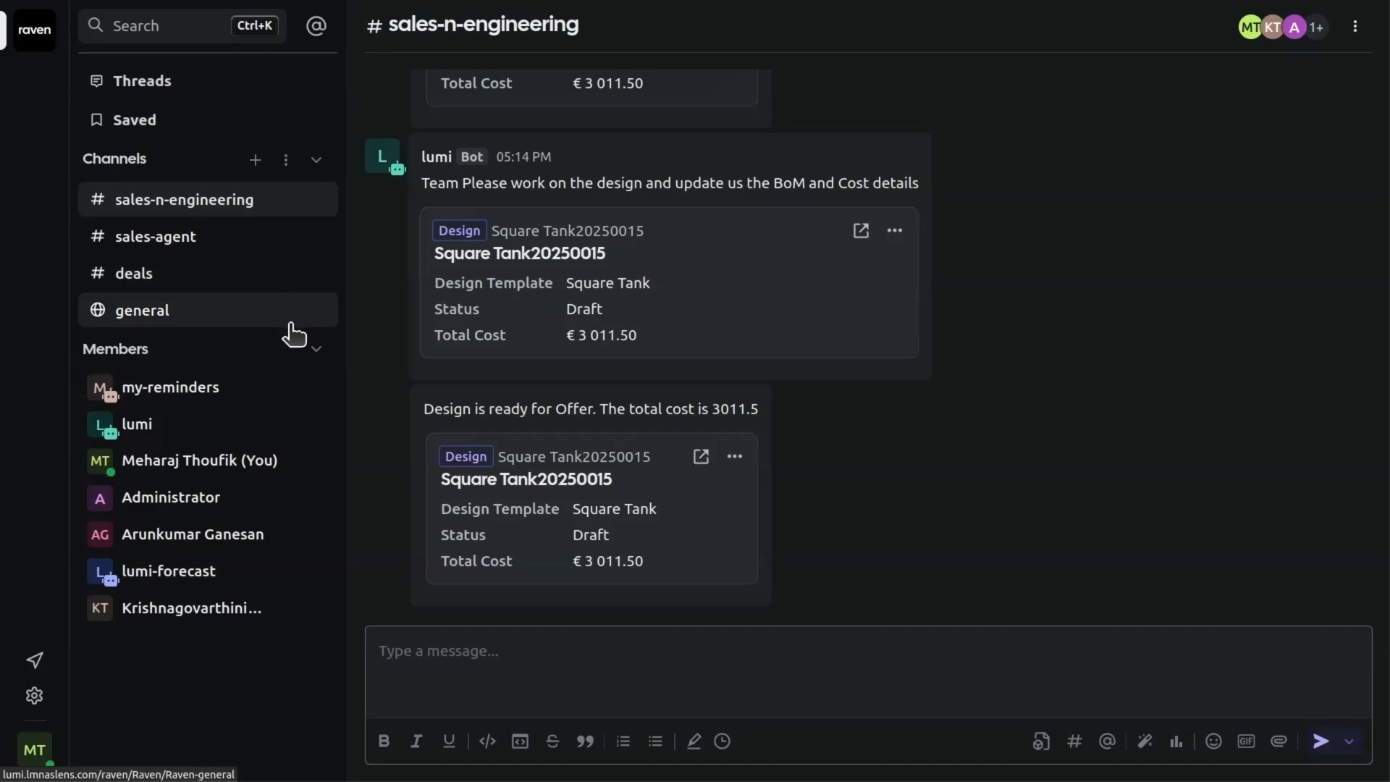
pyautogui.click(290, 393)
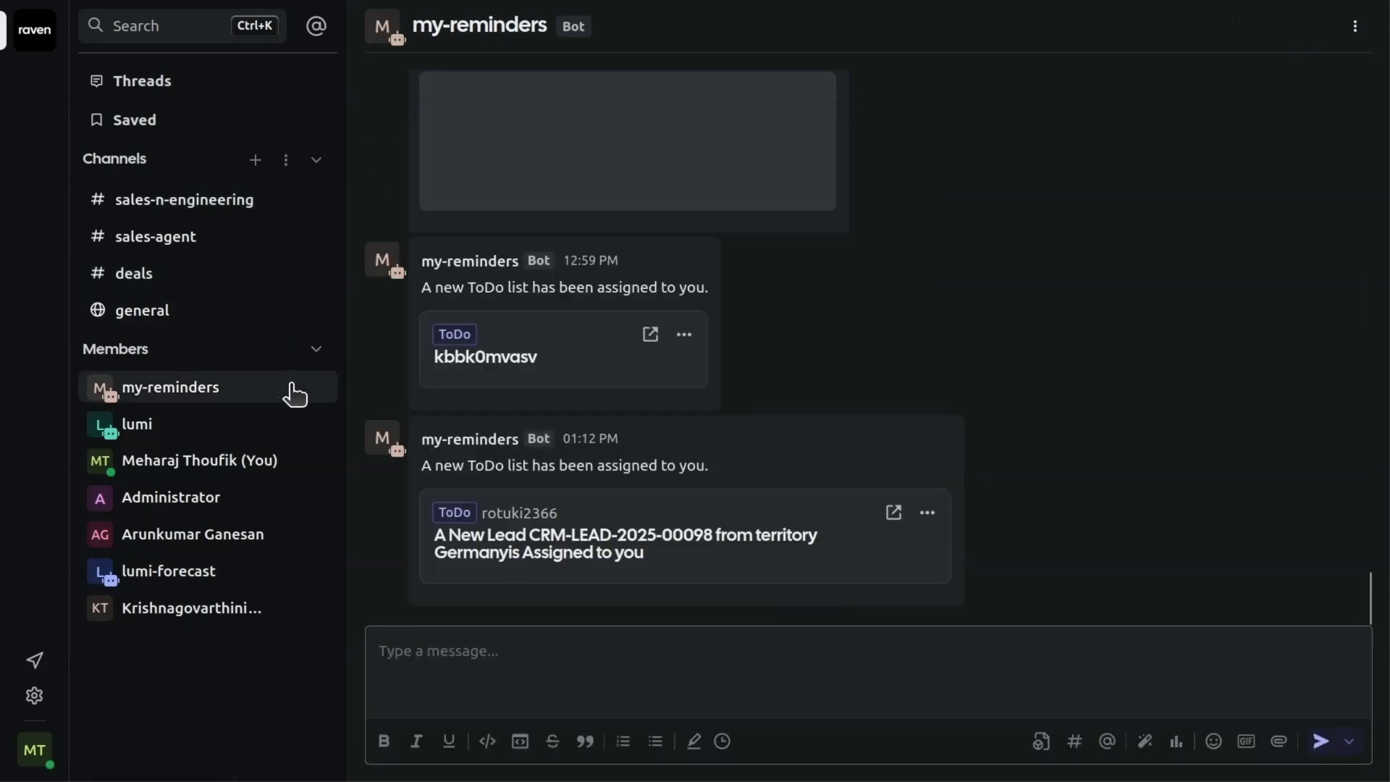
pyautogui.moveTo(736, 574)
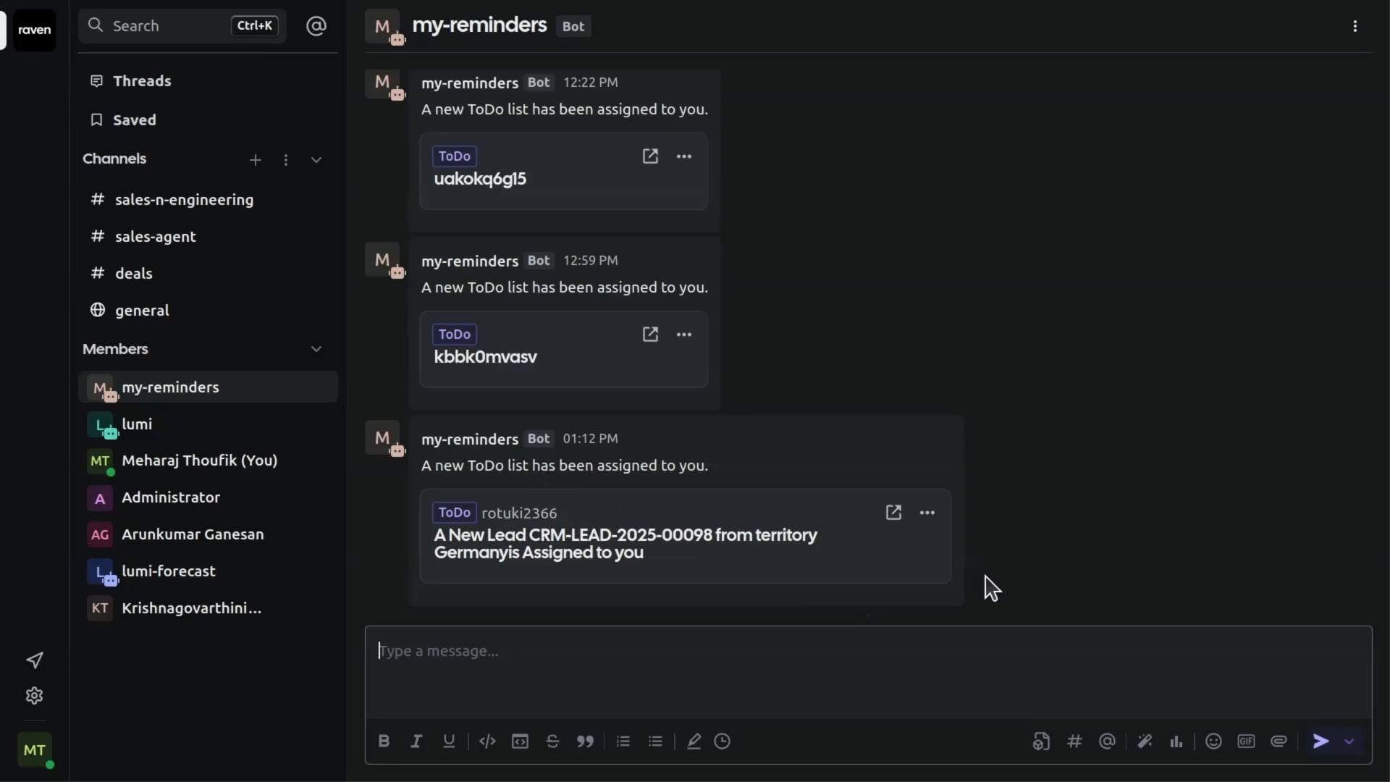
pyautogui.click(903, 520)
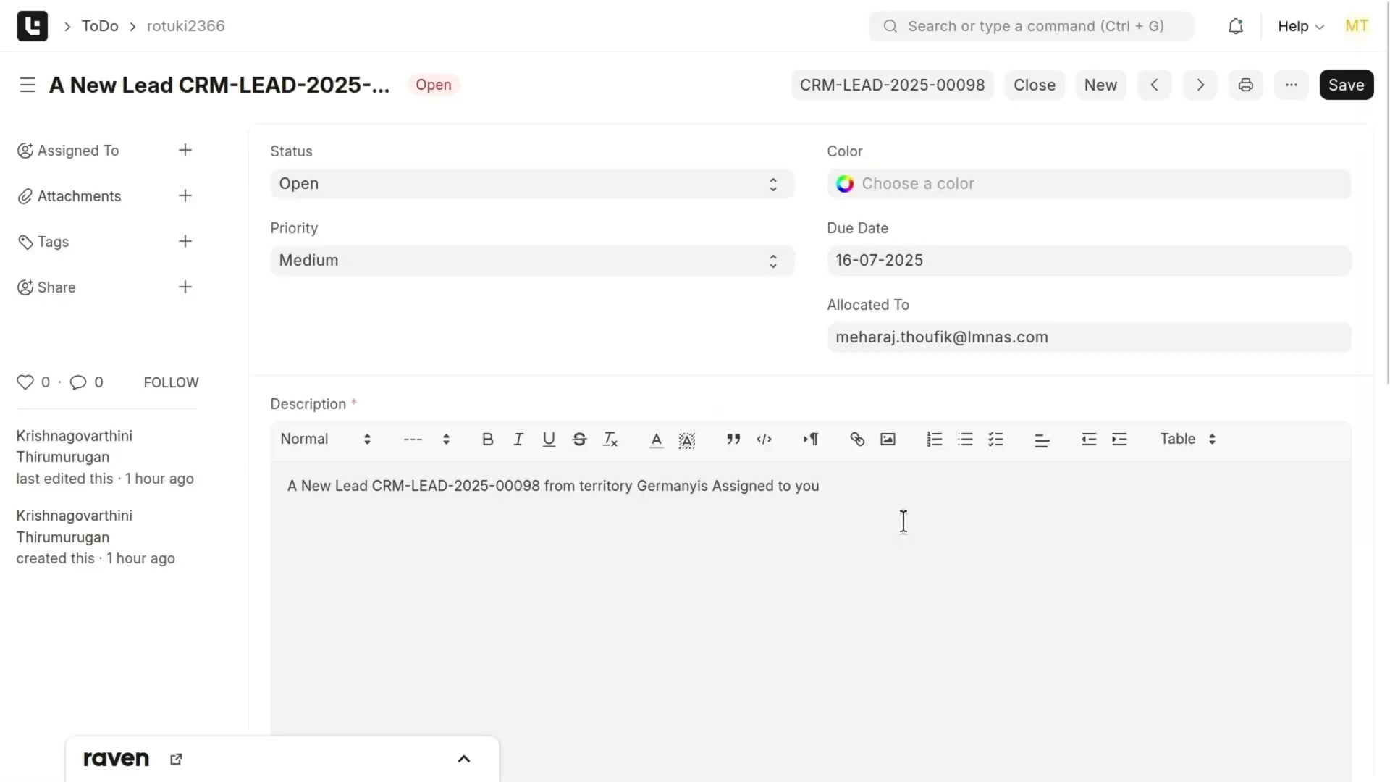
# - Review the ToDo's description and reference details, and open the lead it refers to
pyautogui.scroll(-7, 904, 520)
pyautogui.scroll(3, 904, 520)
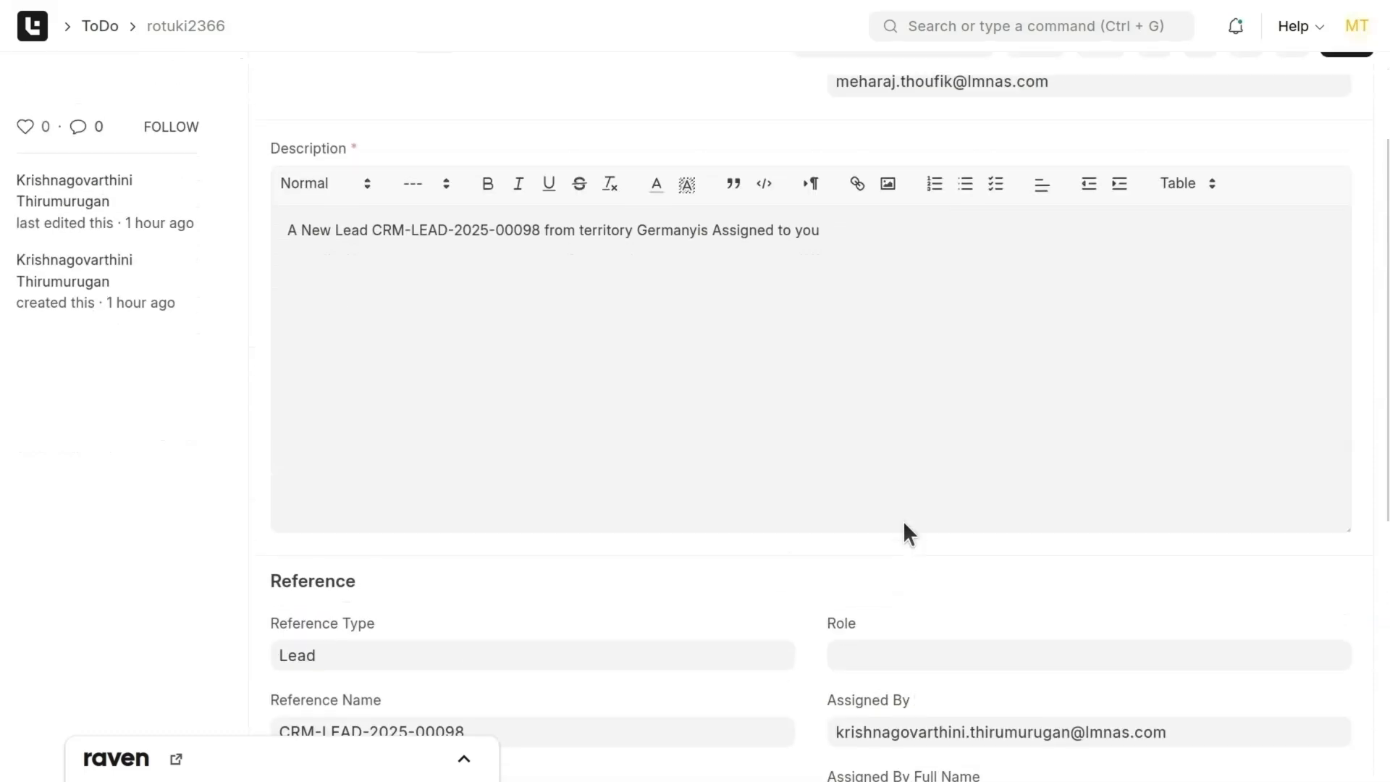
pyautogui.scroll(3, 902, 520)
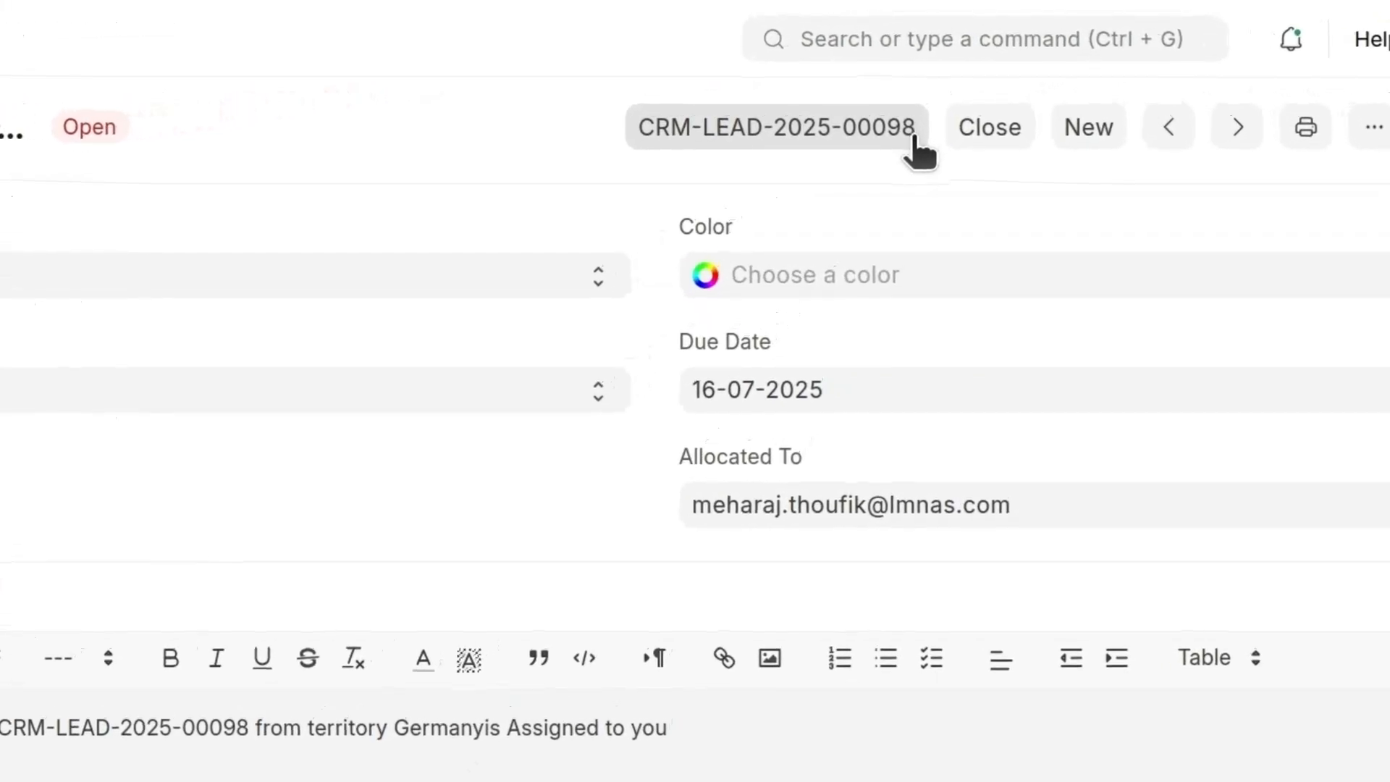
pyautogui.click(916, 138)
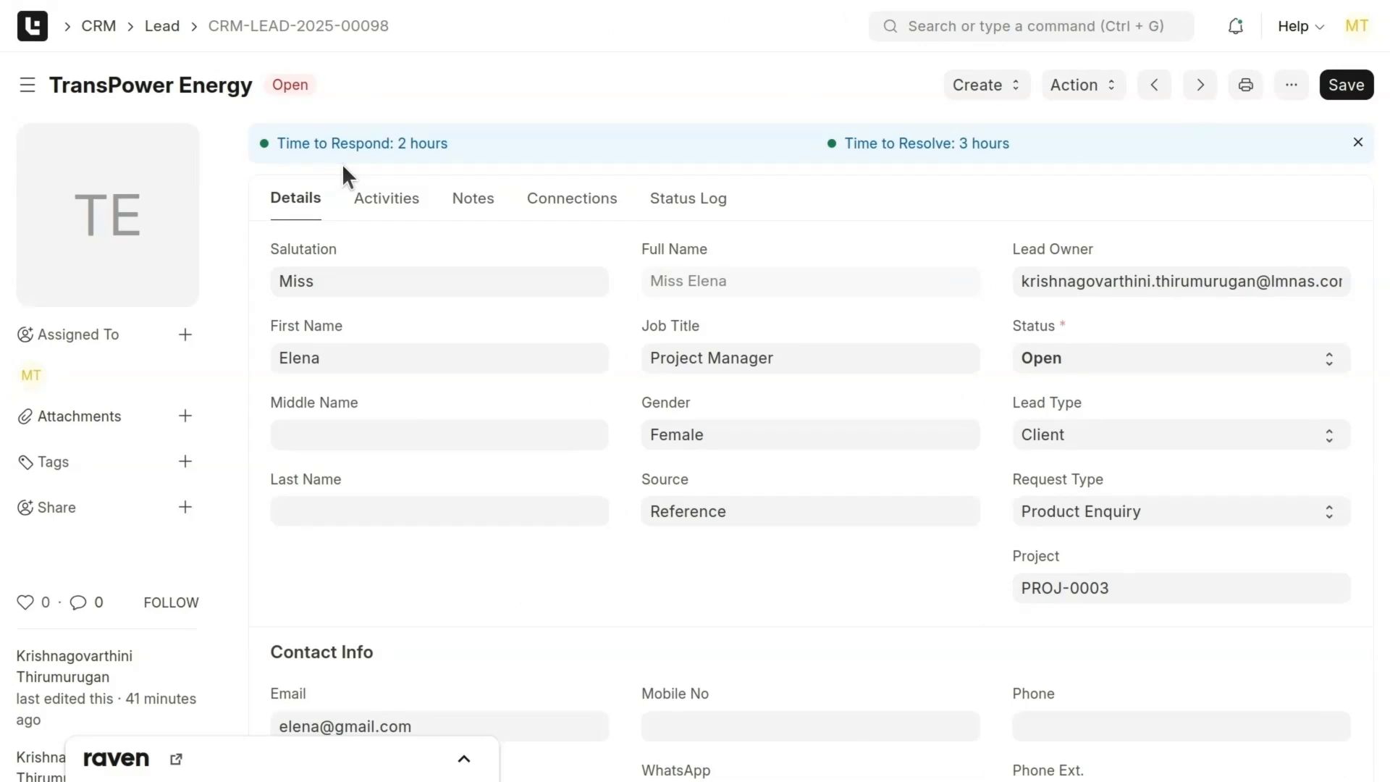
# - Send the lead a new email from its activities, using the Lead Intro email template
pyautogui.click(378, 212)
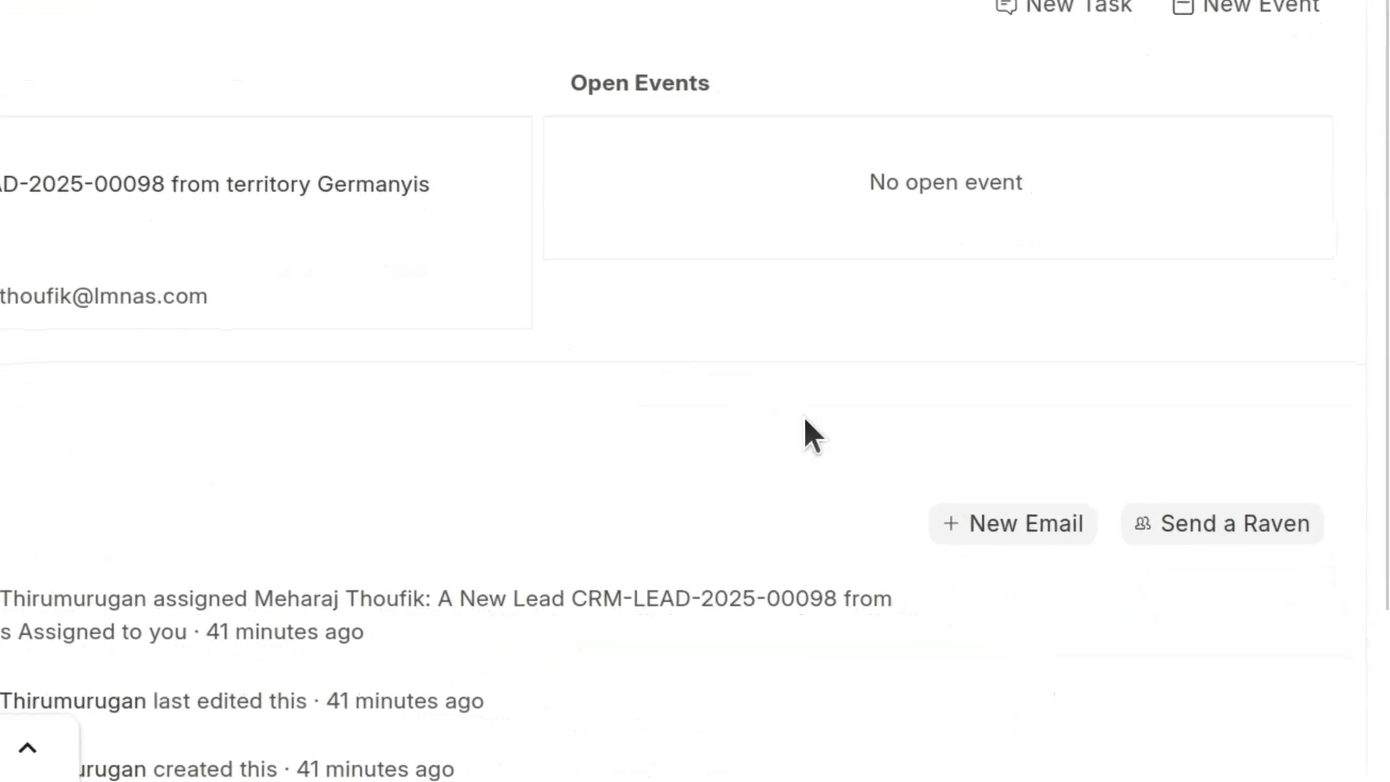
pyautogui.click(950, 516)
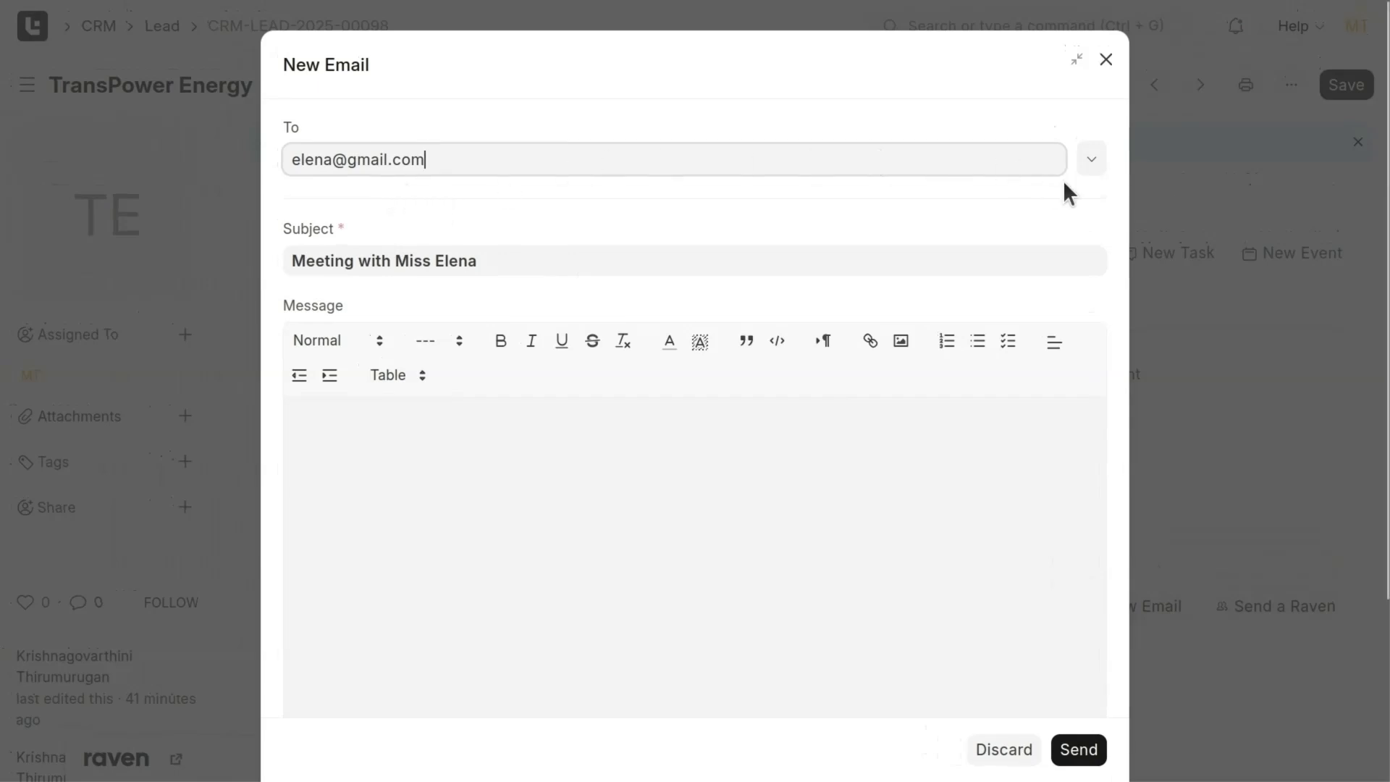
pyautogui.click(1092, 159)
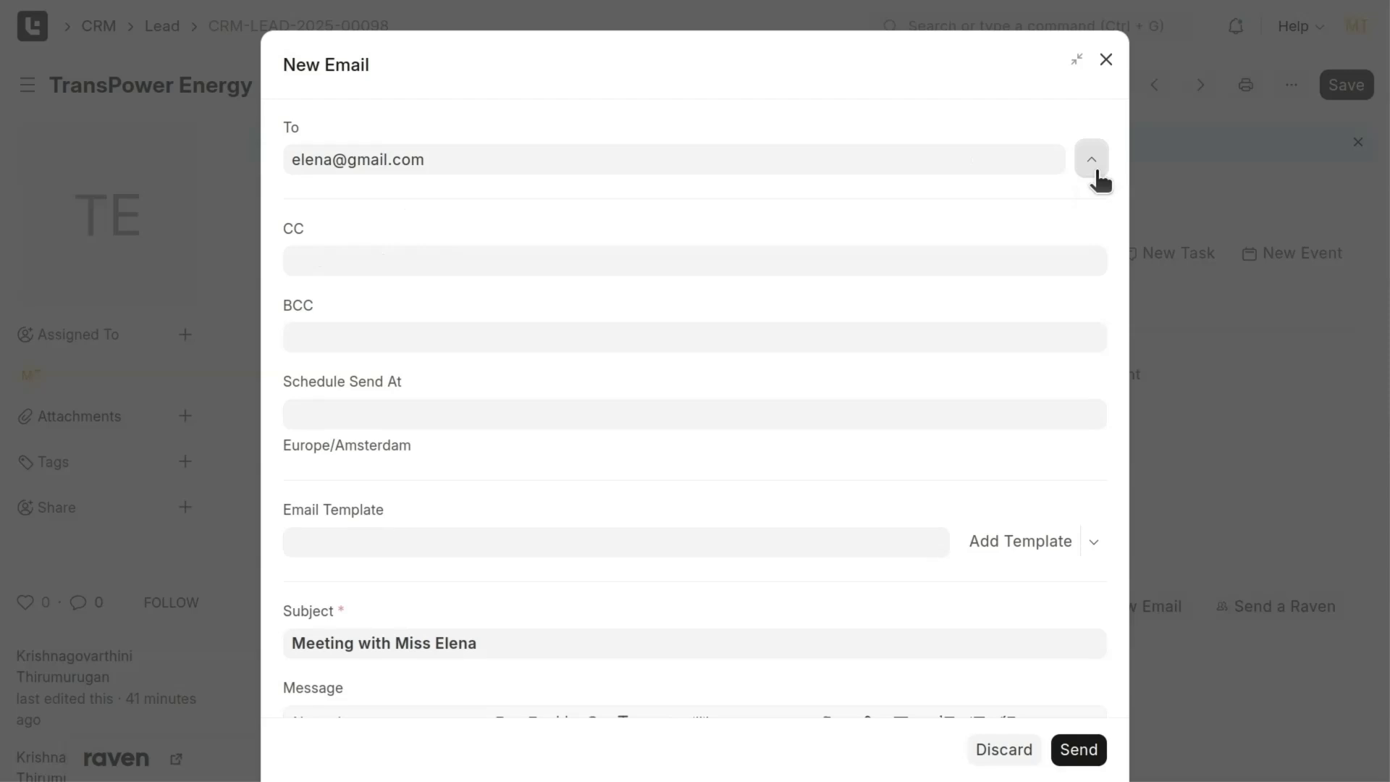
pyautogui.click(569, 543)
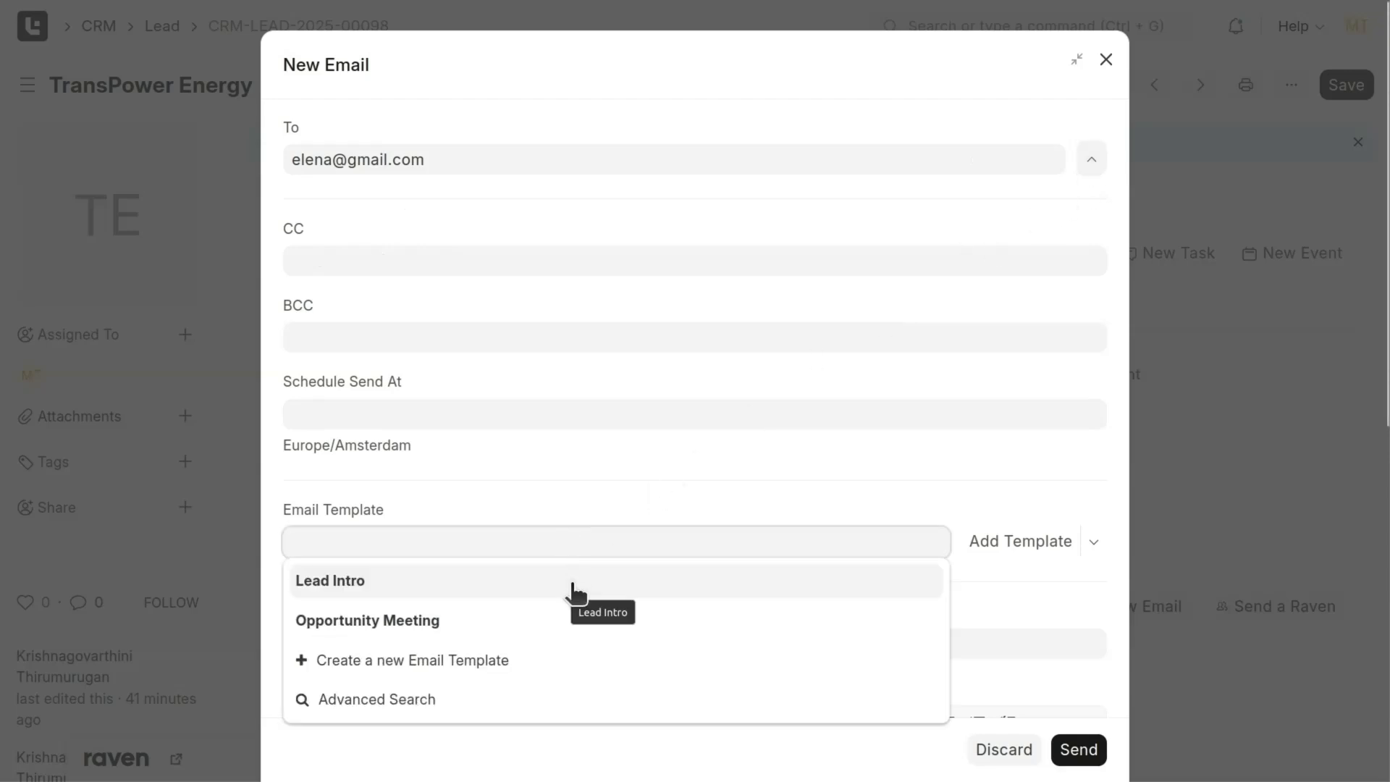
pyautogui.click(571, 585)
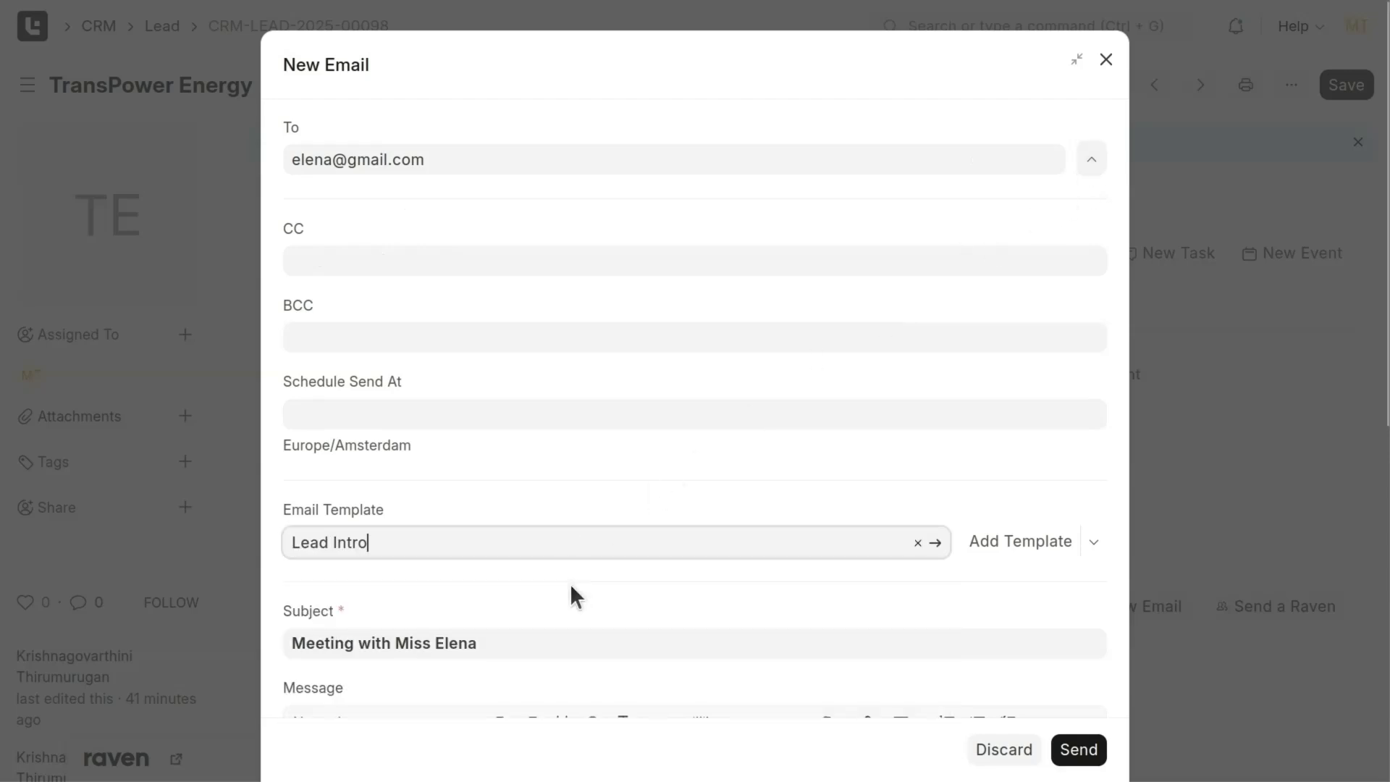
pyautogui.click(1011, 540)
pyautogui.scroll(-5, 1007, 527)
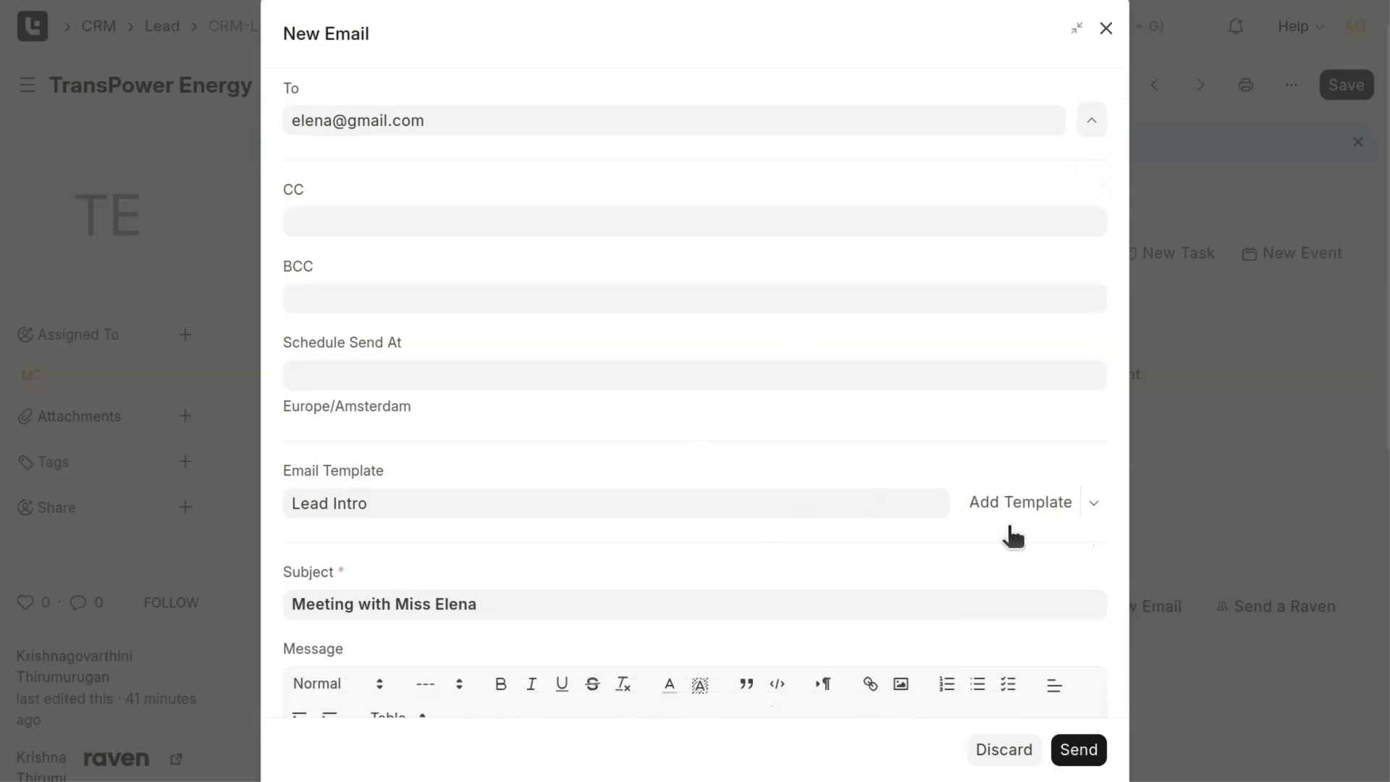
pyautogui.scroll(-2, 1007, 527)
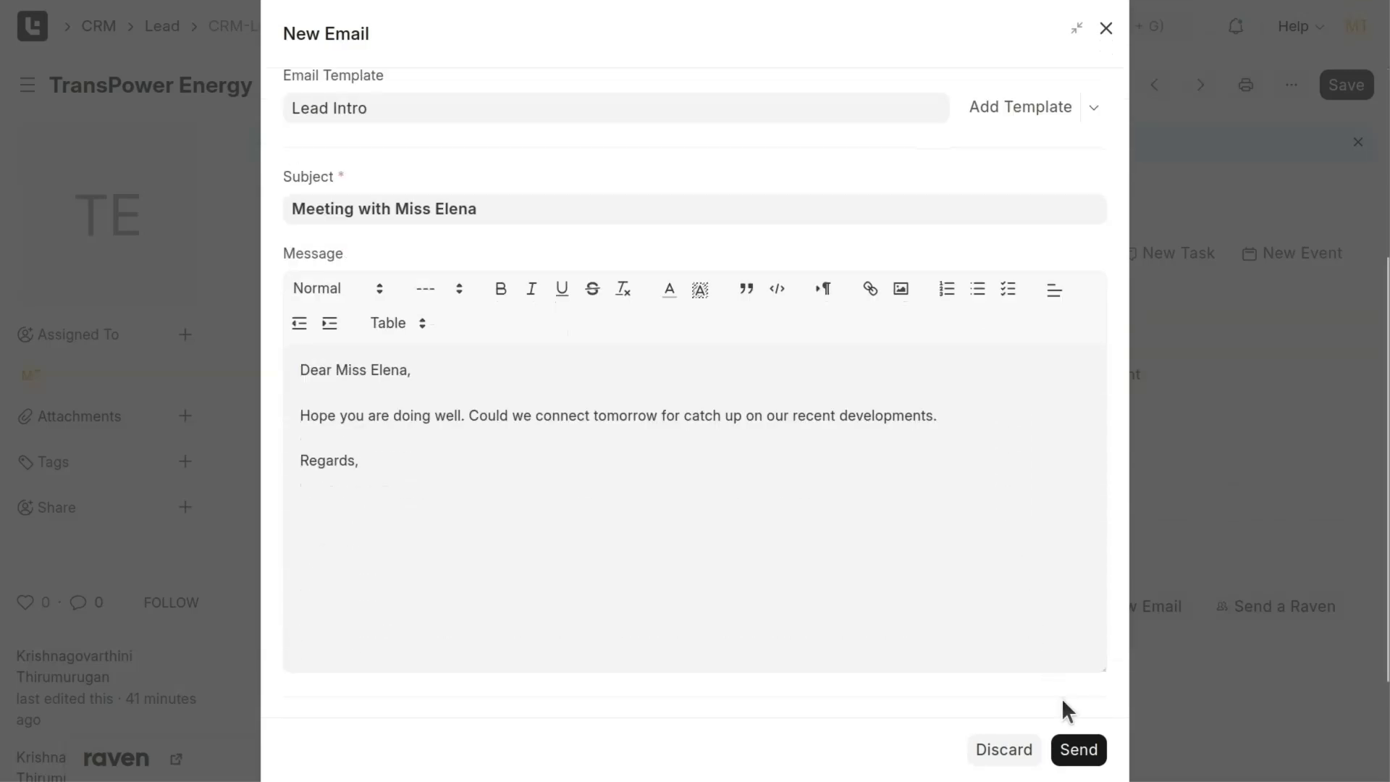
pyautogui.click(1077, 752)
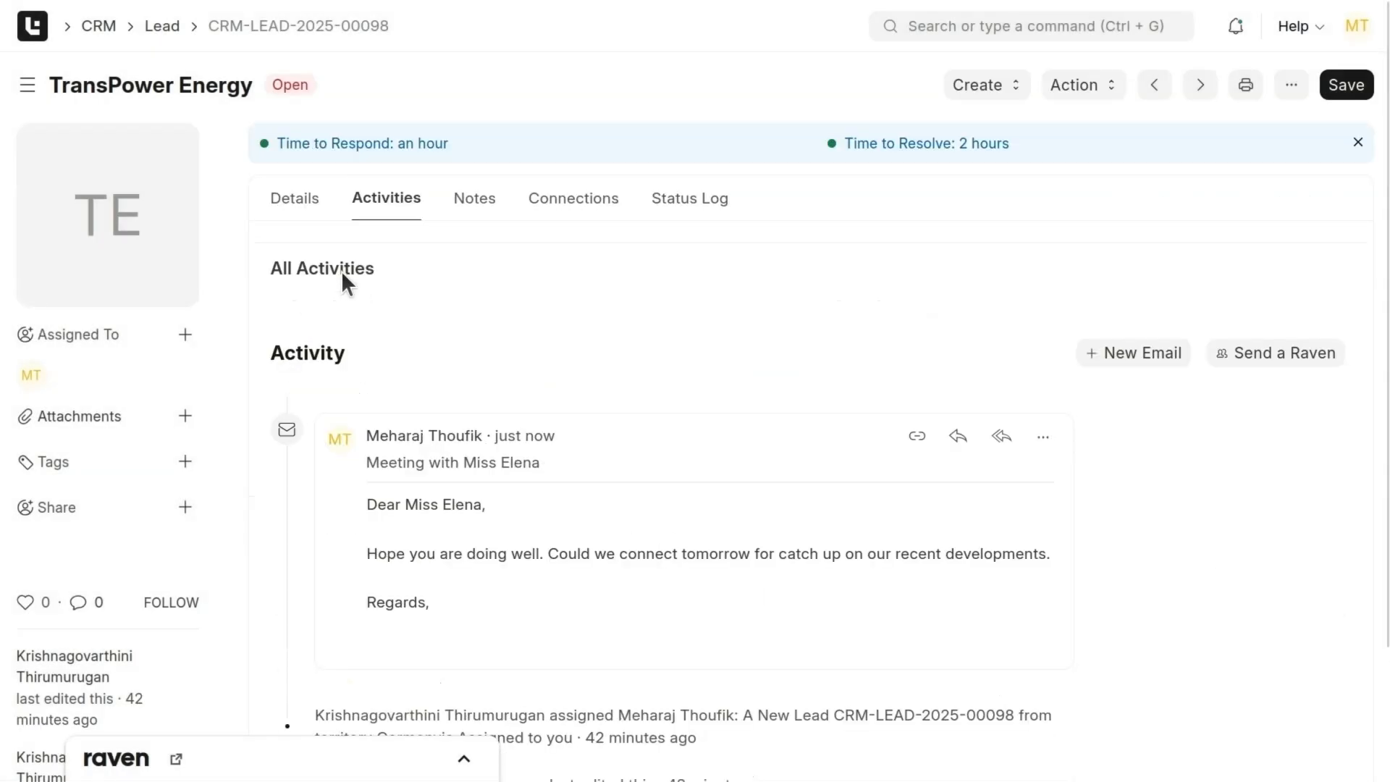
# - Set the lead's qualification status to Qualified in its details
pyautogui.click(280, 211)
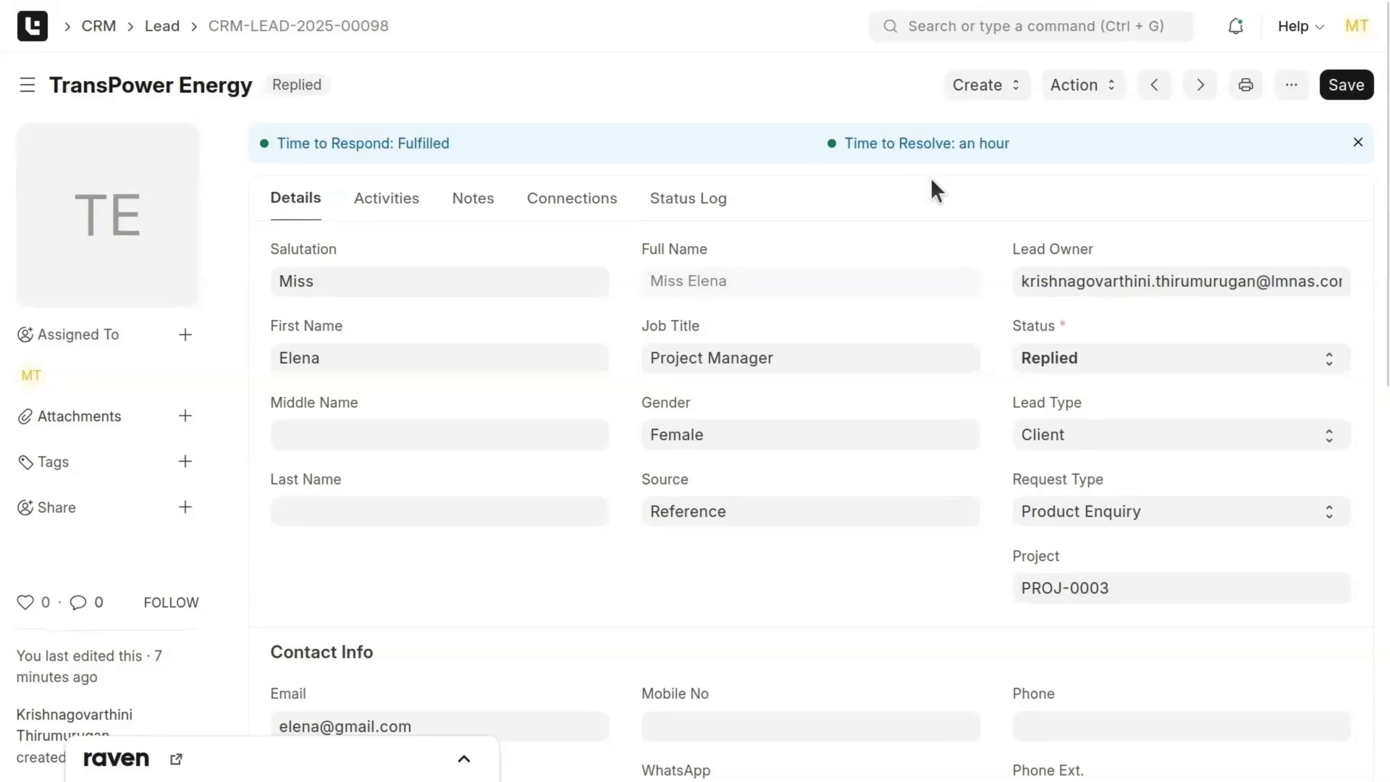
pyautogui.scroll(-10, 932, 181)
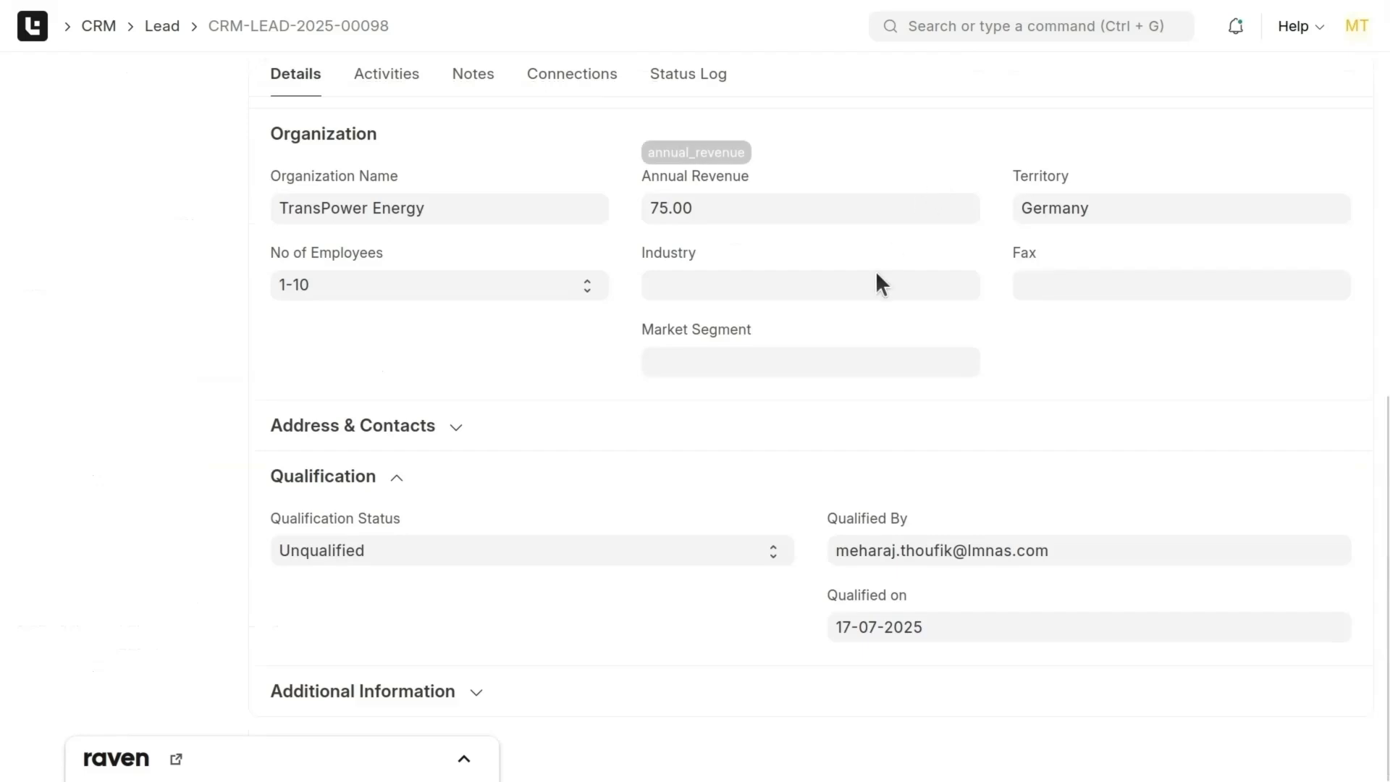
pyautogui.click(728, 533)
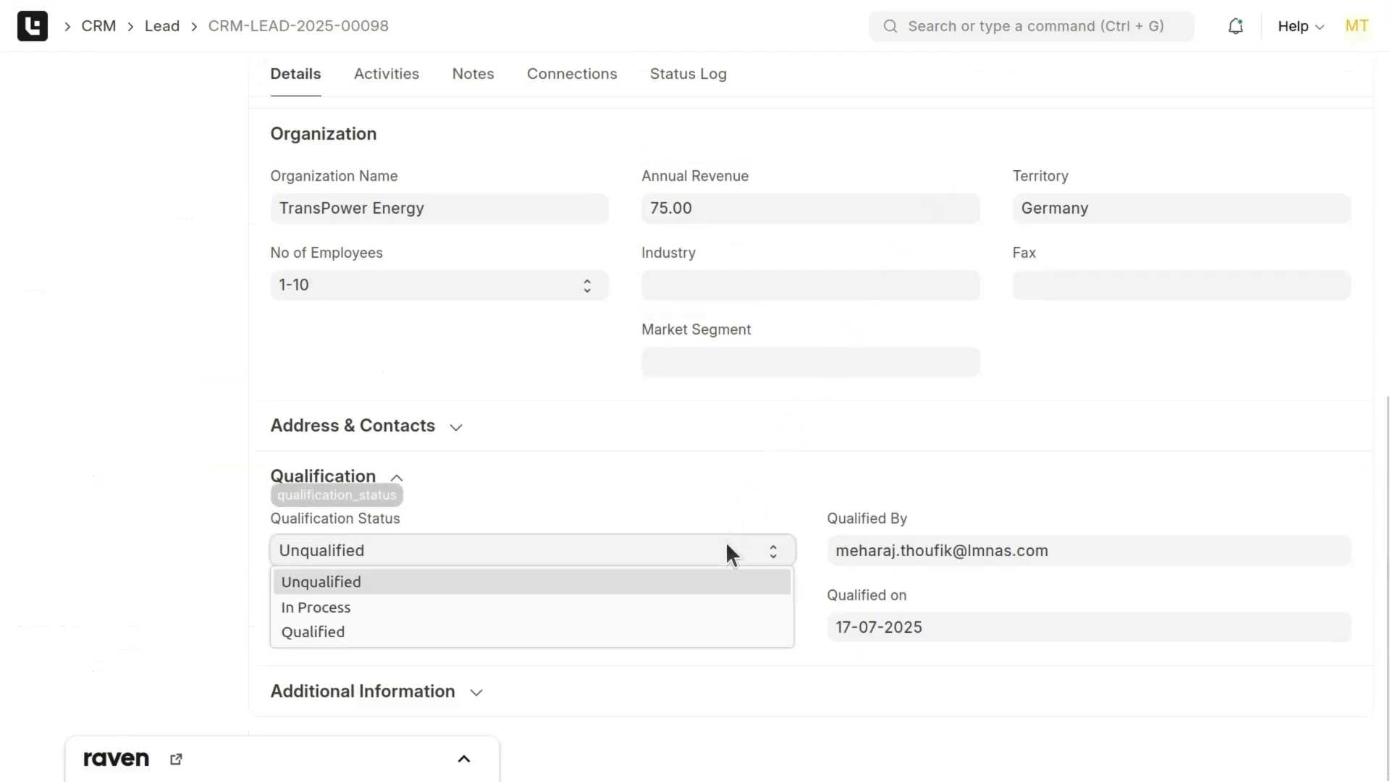
pyautogui.click(700, 628)
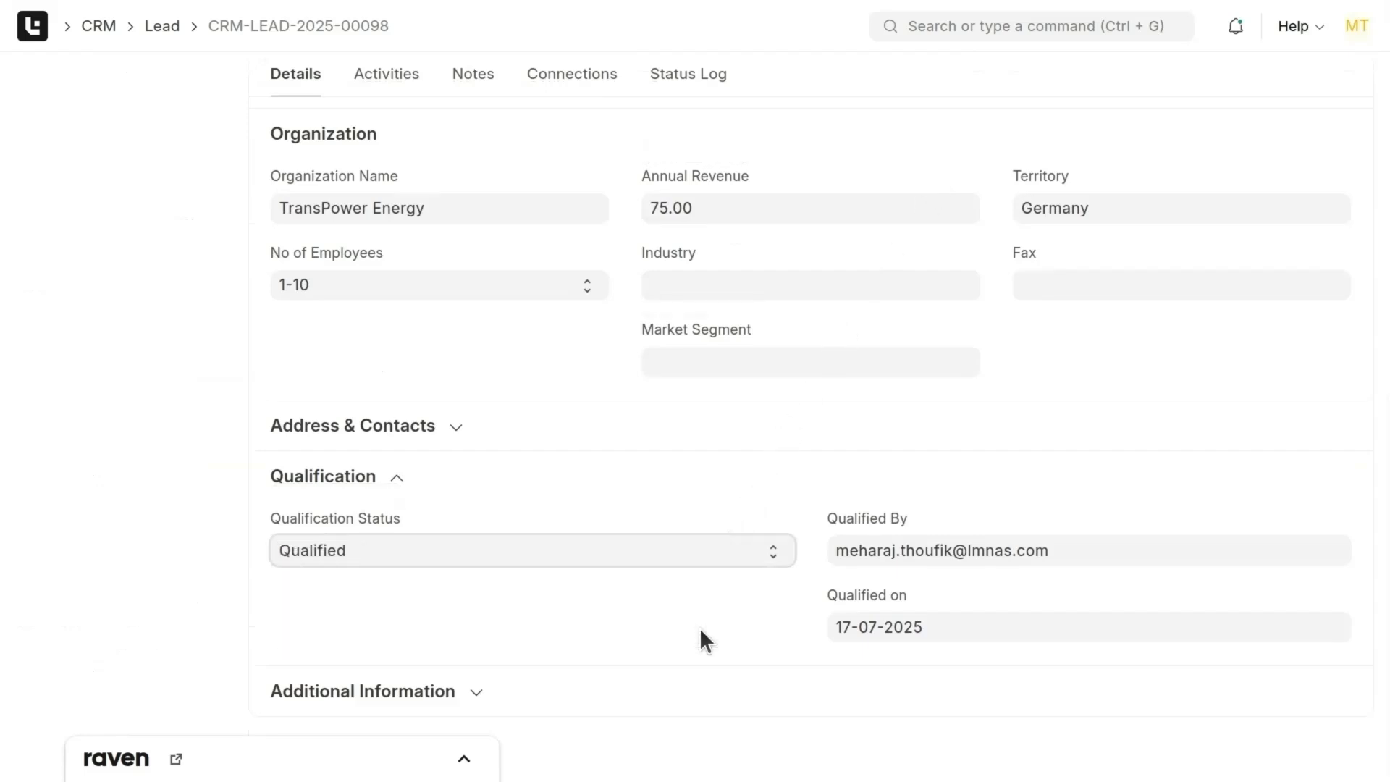
pyautogui.click(699, 628)
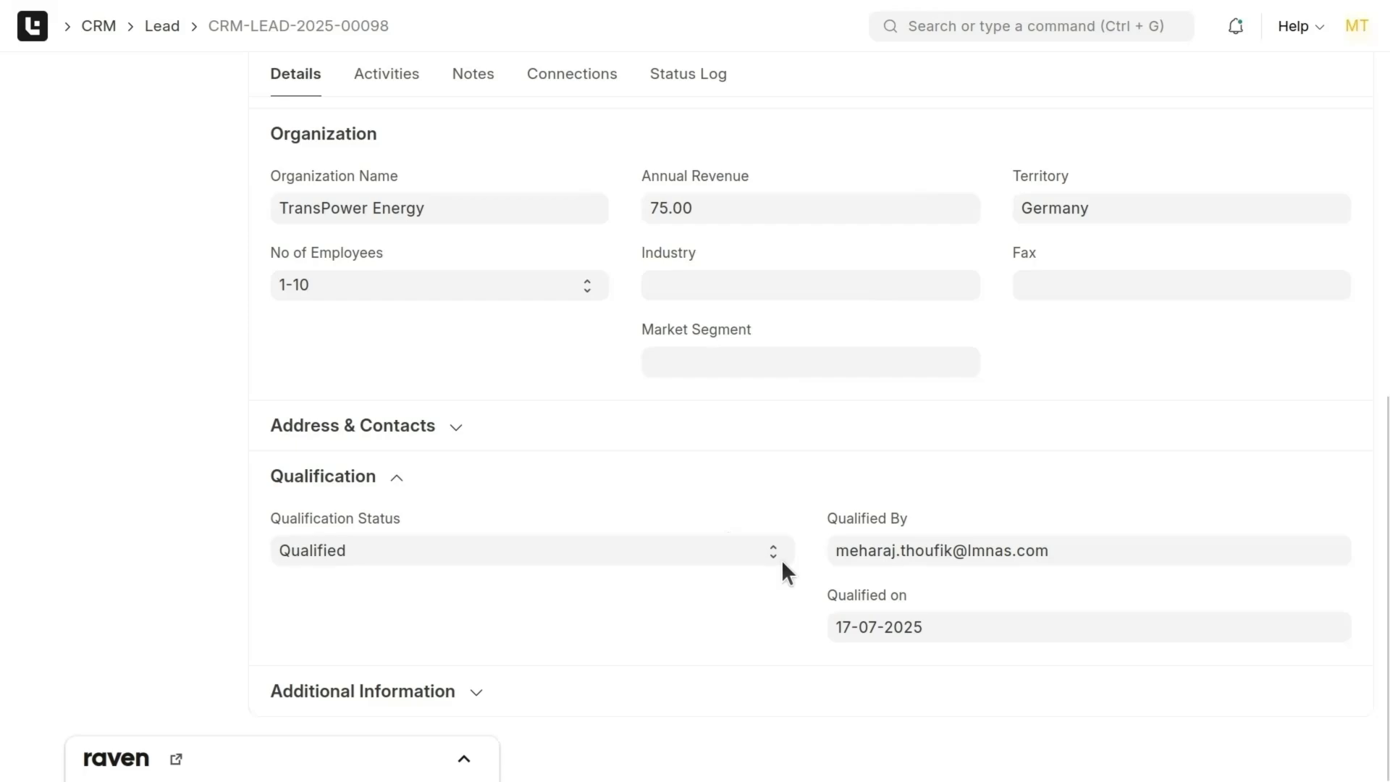
# - Create an opportunity from the TransPower Energy lead and save it
pyautogui.scroll(10, 780, 559)
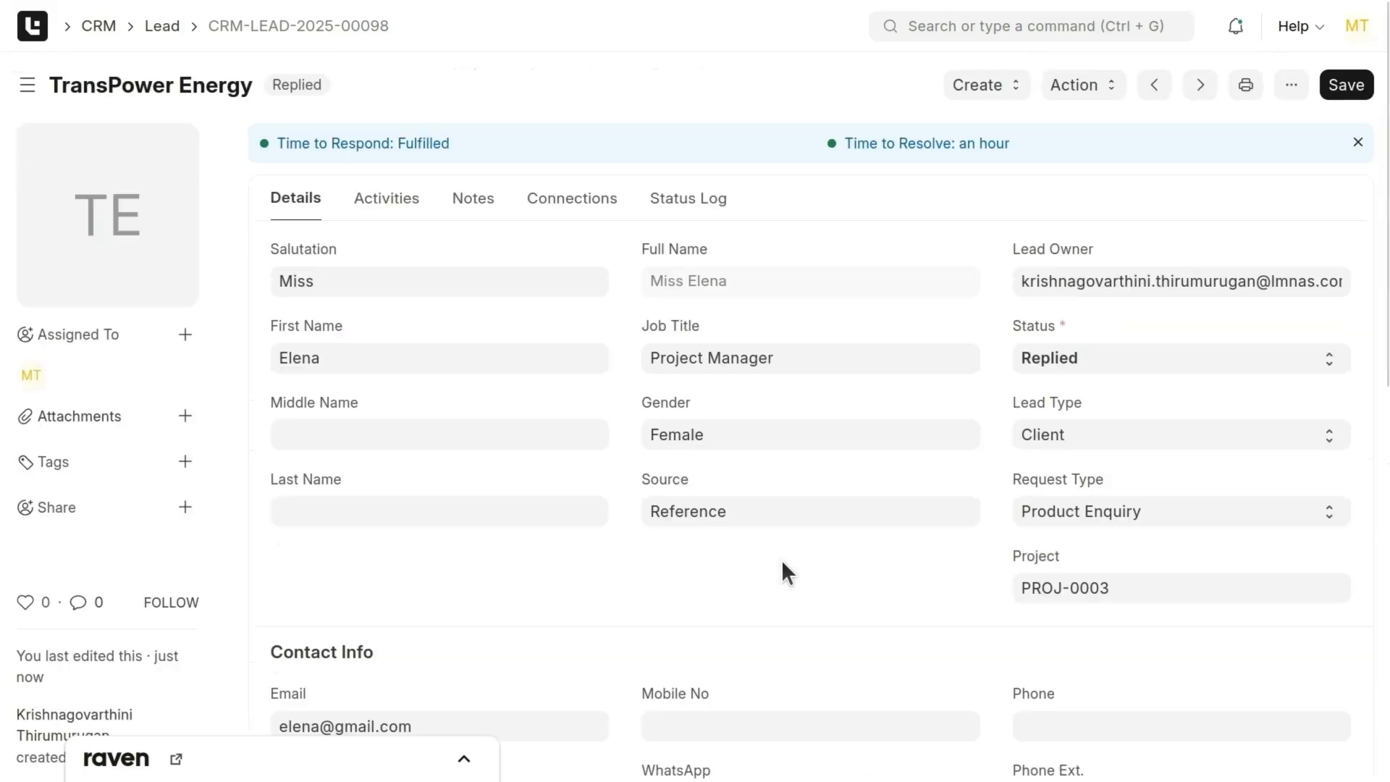
pyautogui.click(979, 87)
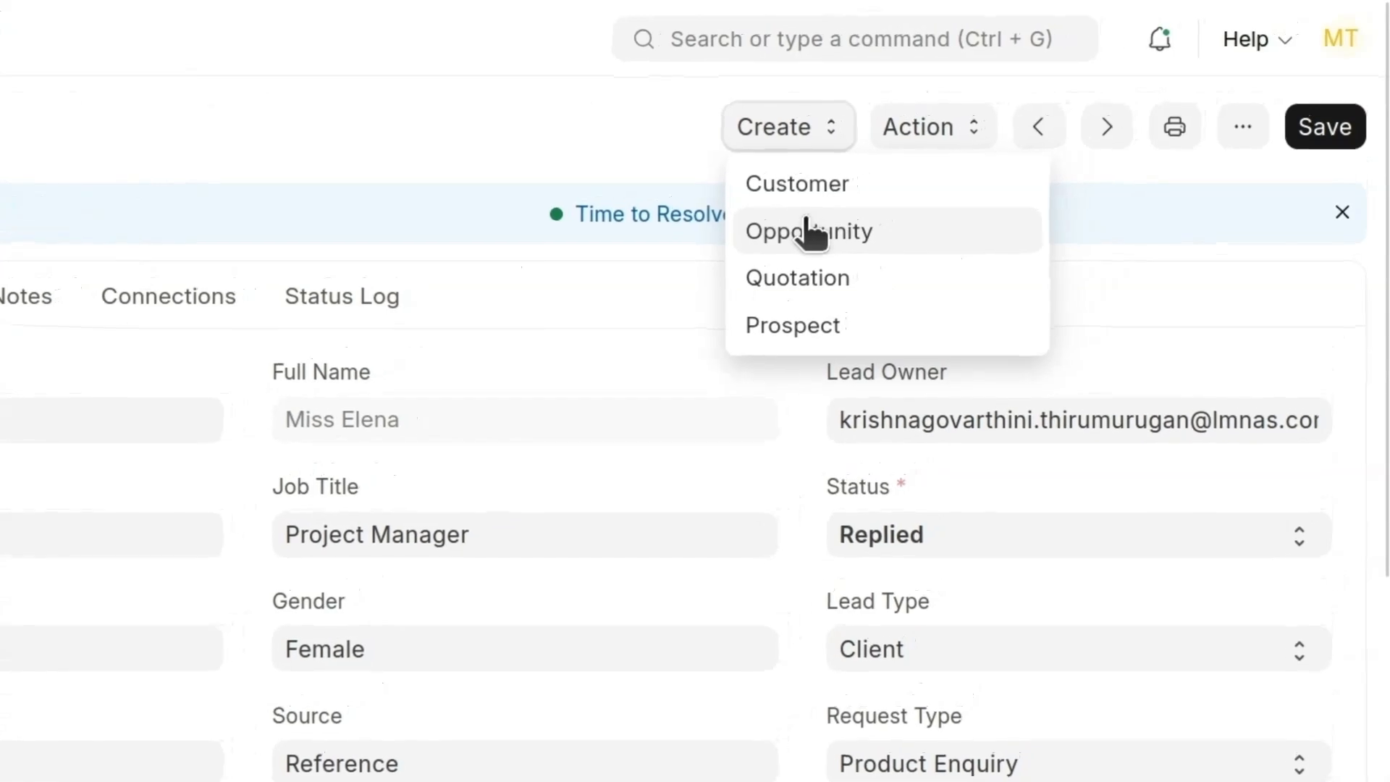
pyautogui.click(809, 232)
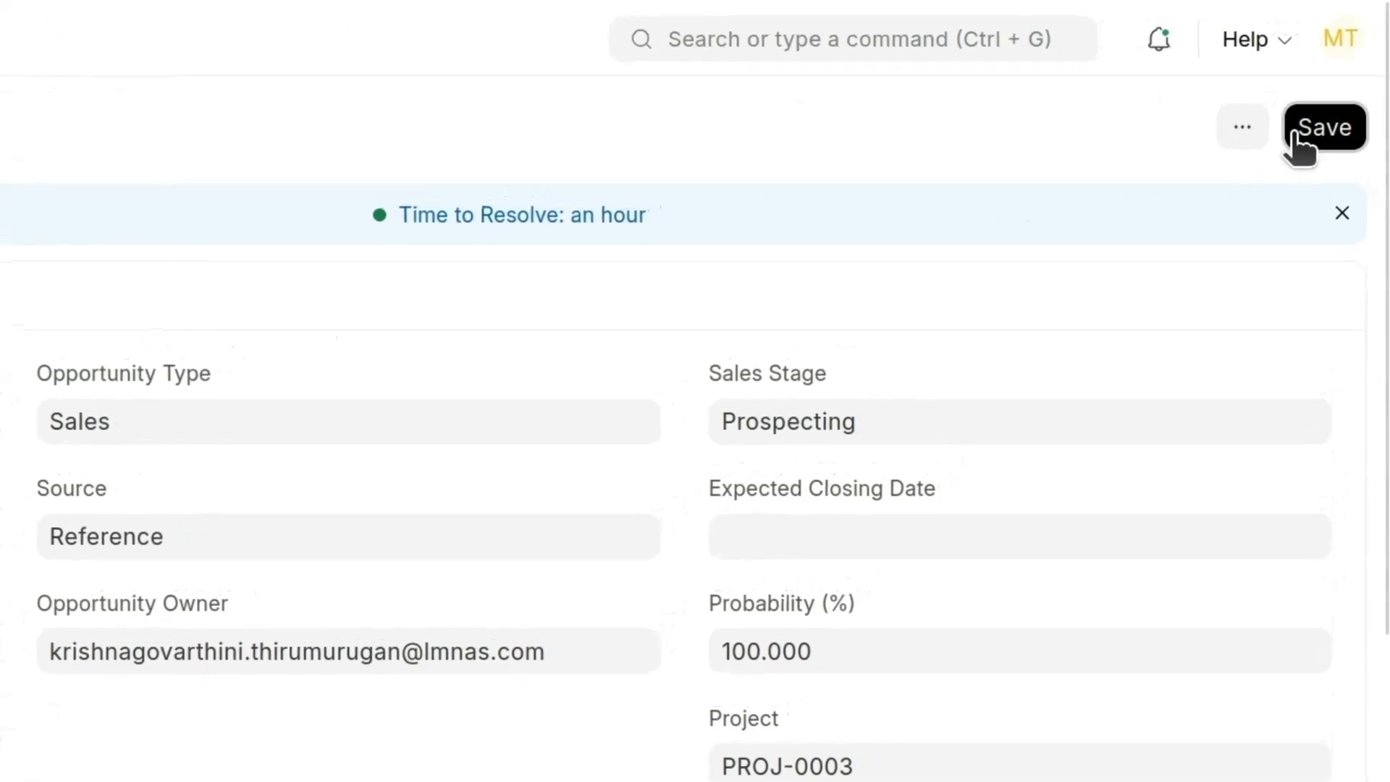
pyautogui.click(1299, 139)
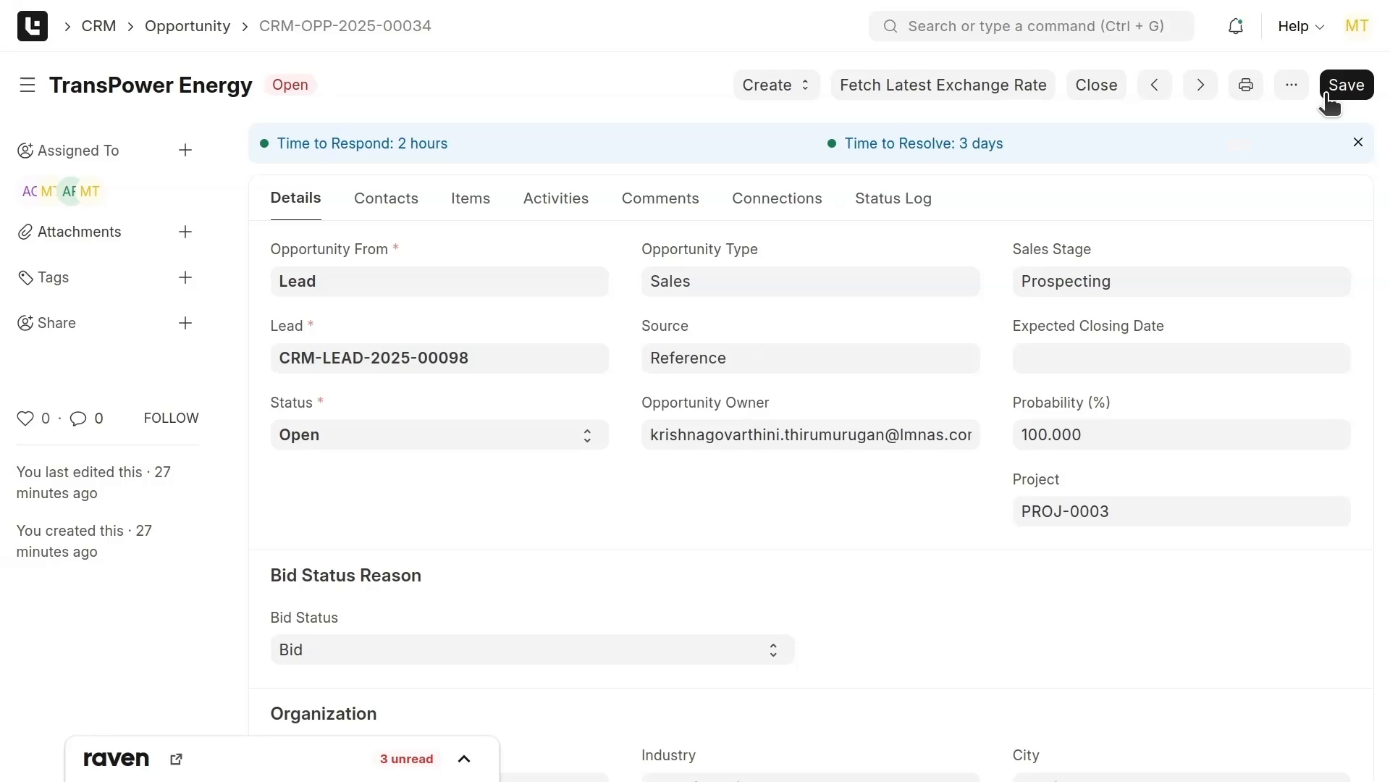
# - Review the opportunity's status log and open its origin lead document to check the lead's status
pyautogui.click(898, 207)
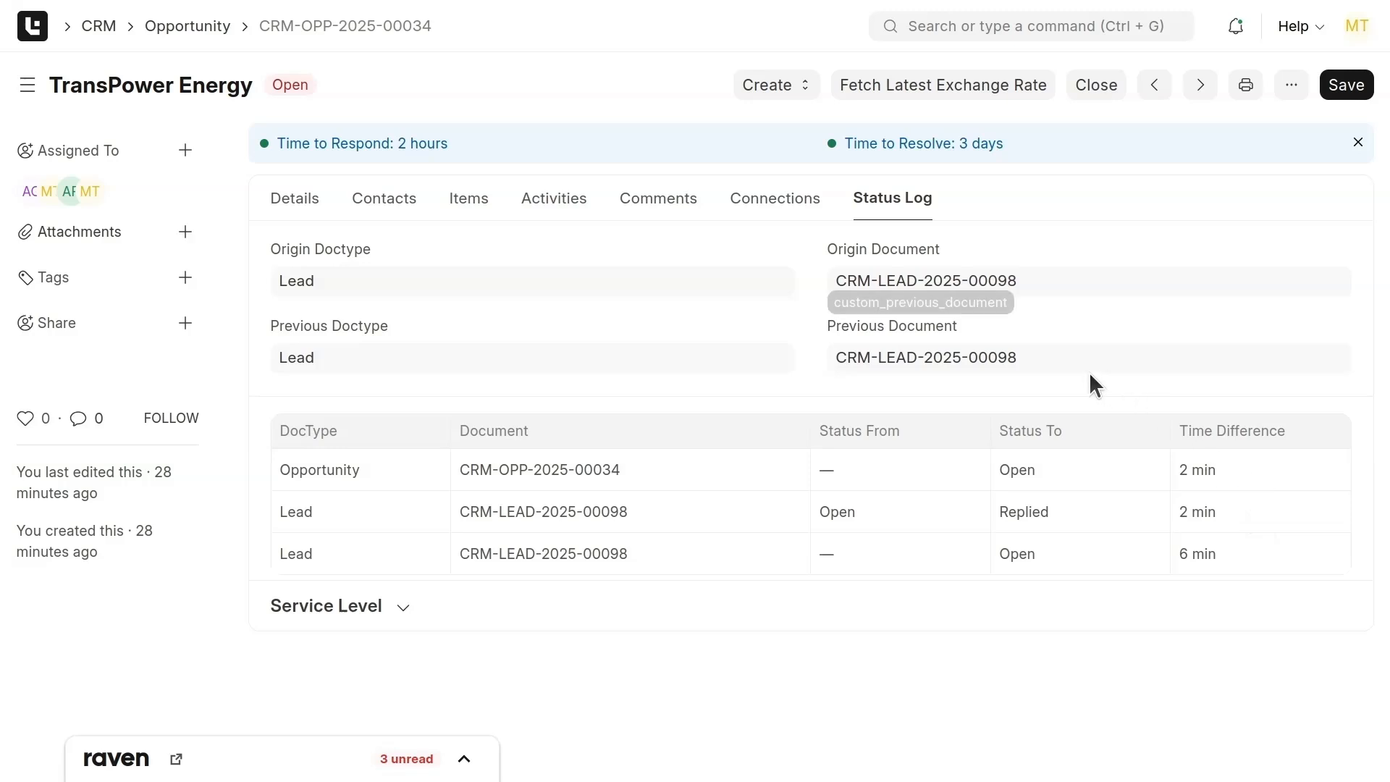
pyautogui.click(938, 282)
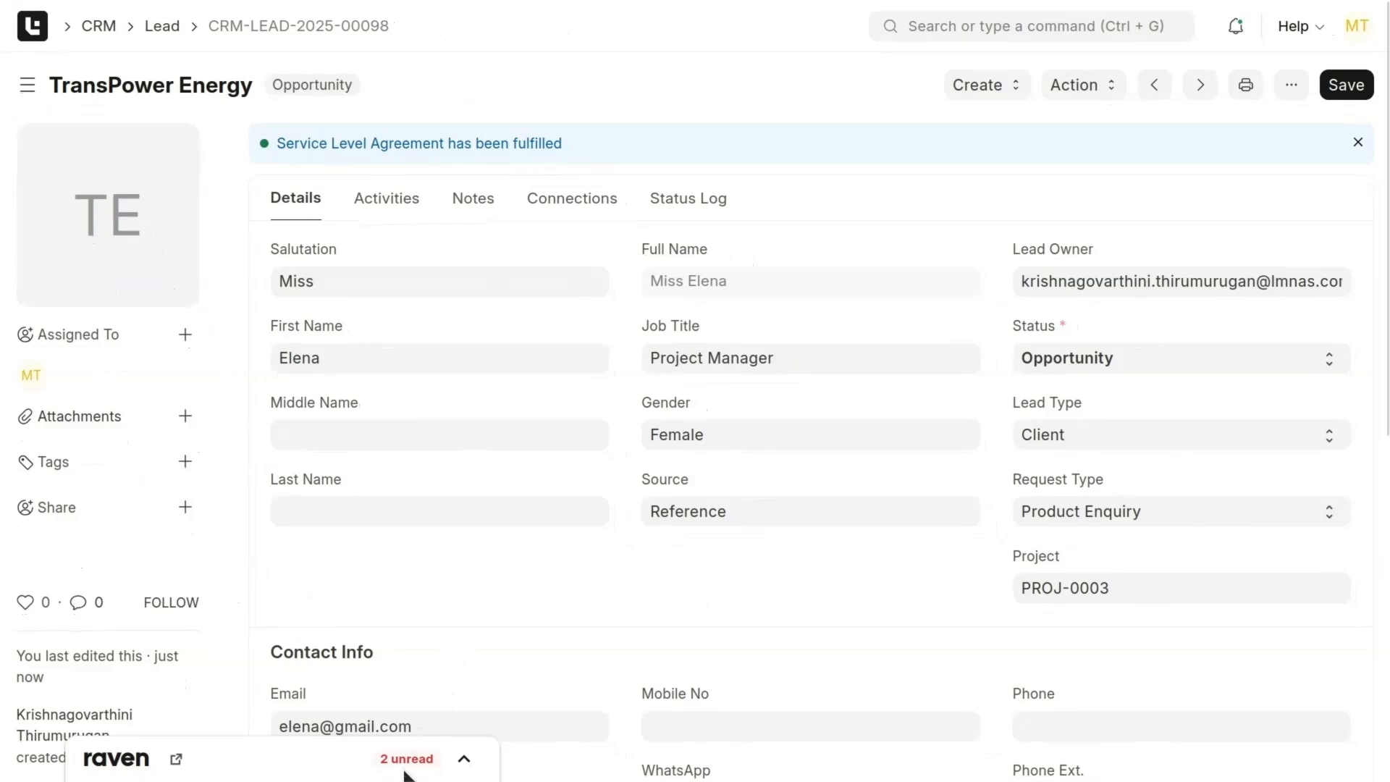
# - Open the my-reminders conversation in the Raven chat to read the new task notifications for the opportunity
pyautogui.click(464, 758)
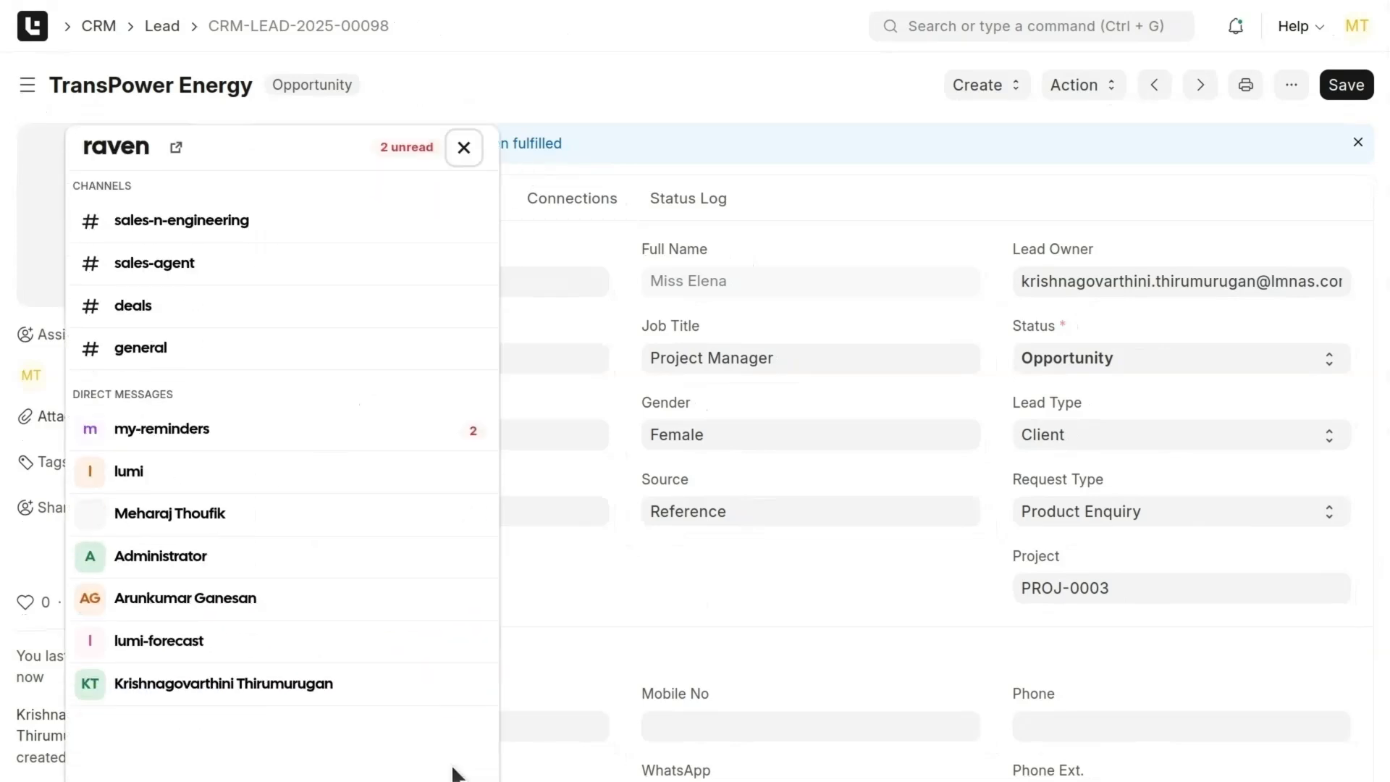
pyautogui.click(369, 443)
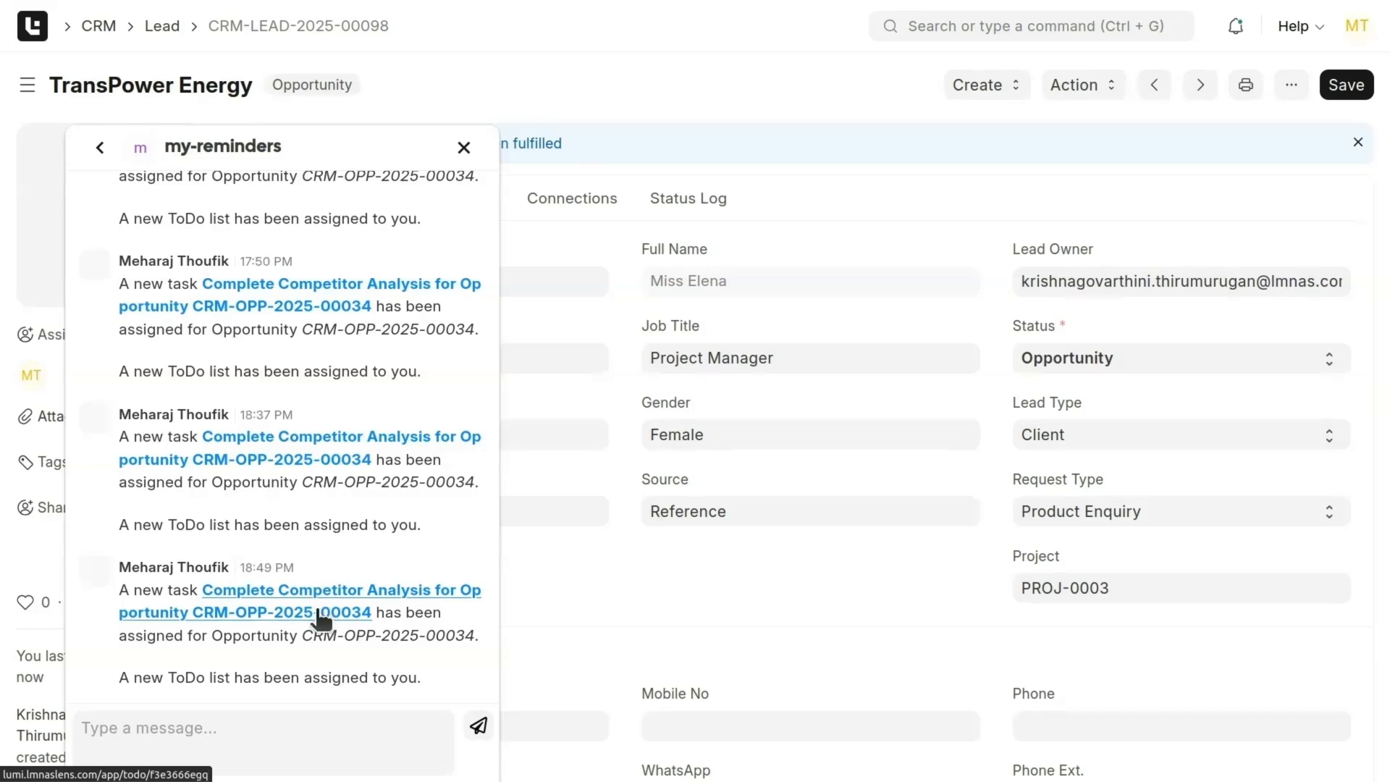
# - Open the latest Competitor Analysis task from the reminders, go to its linked opportunity and review the open tasks in its activities
pyautogui.click(320, 613)
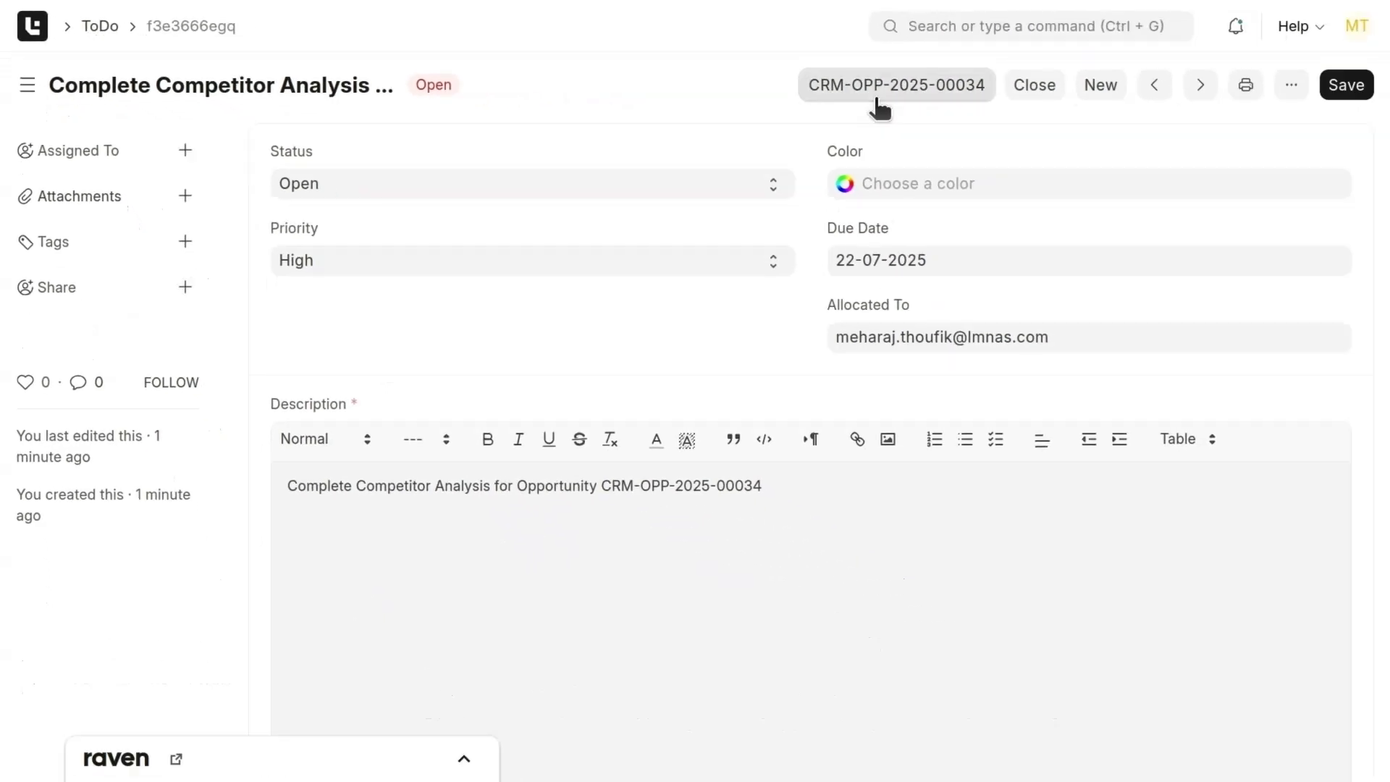
pyautogui.click(879, 101)
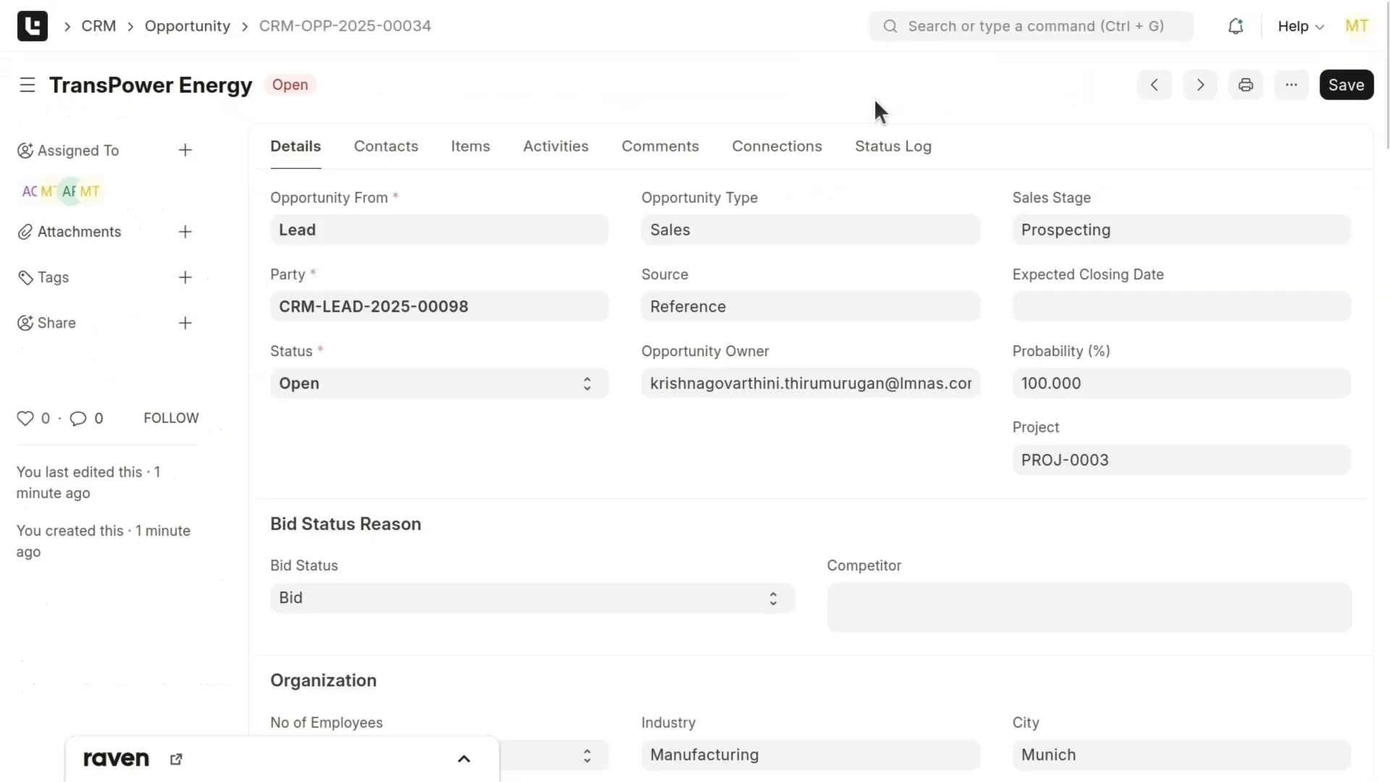
pyautogui.click(556, 210)
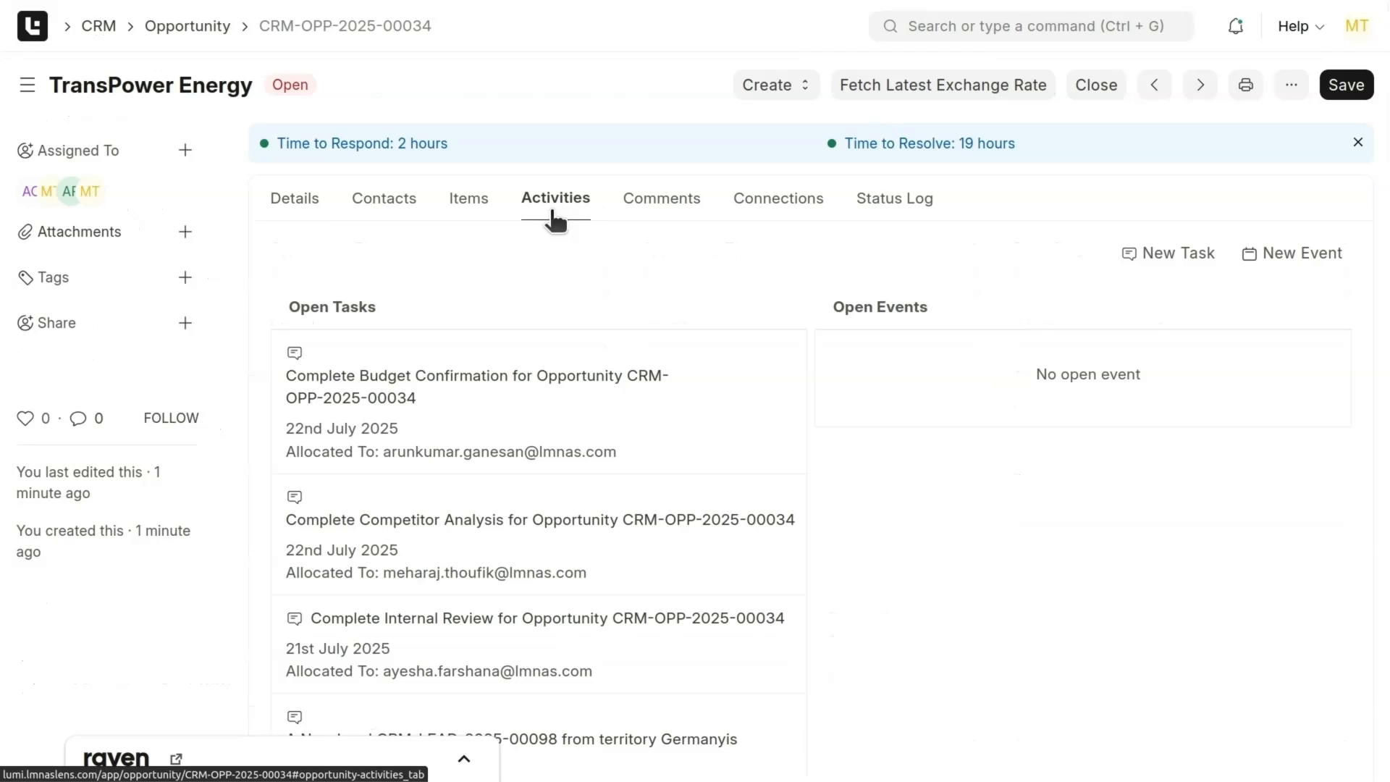
pyautogui.scroll(-2, 553, 217)
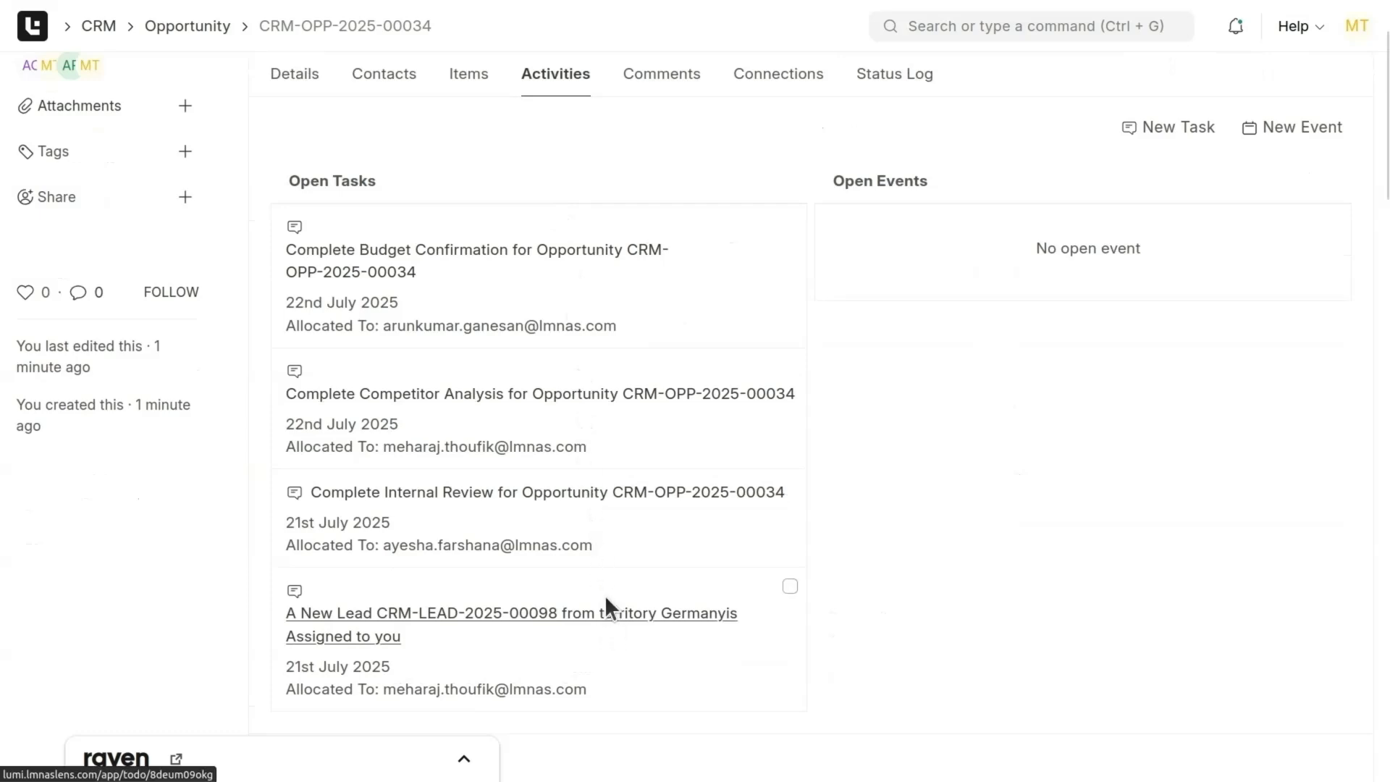
# - Open the opportunity's Competitor Analysis task, return to the linked opportunity and add Dynavolt Transformers as the competitor
pyautogui.click(629, 397)
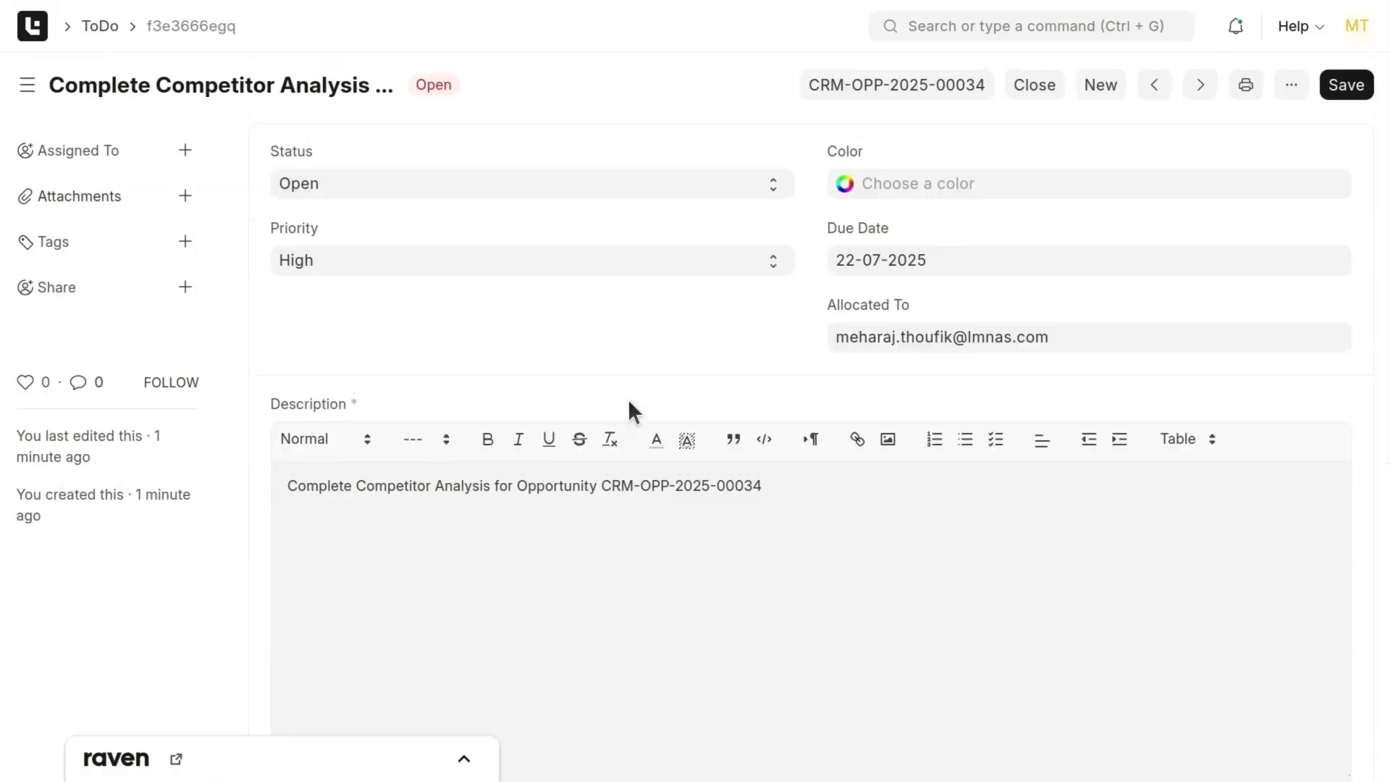
pyautogui.click(897, 86)
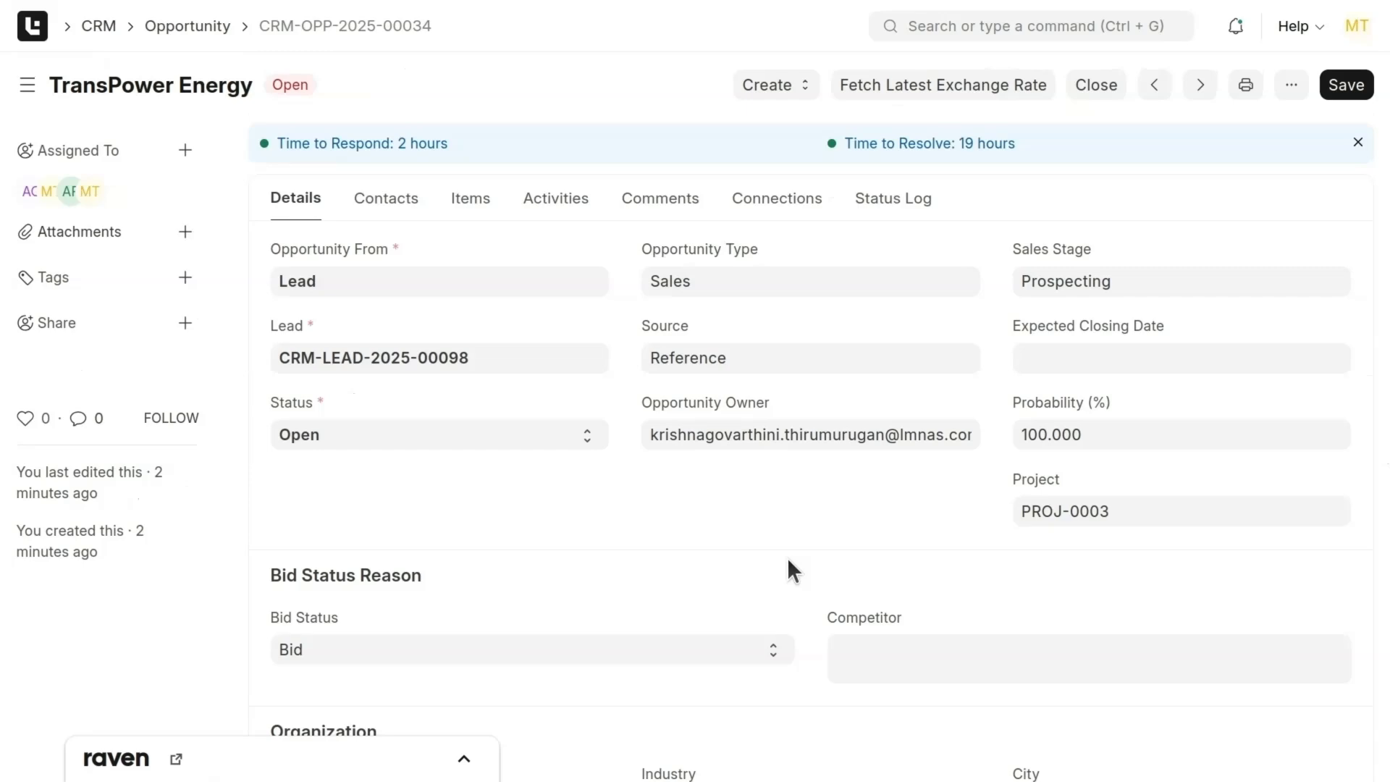
pyautogui.scroll(-3, 788, 567)
pyautogui.click(857, 653)
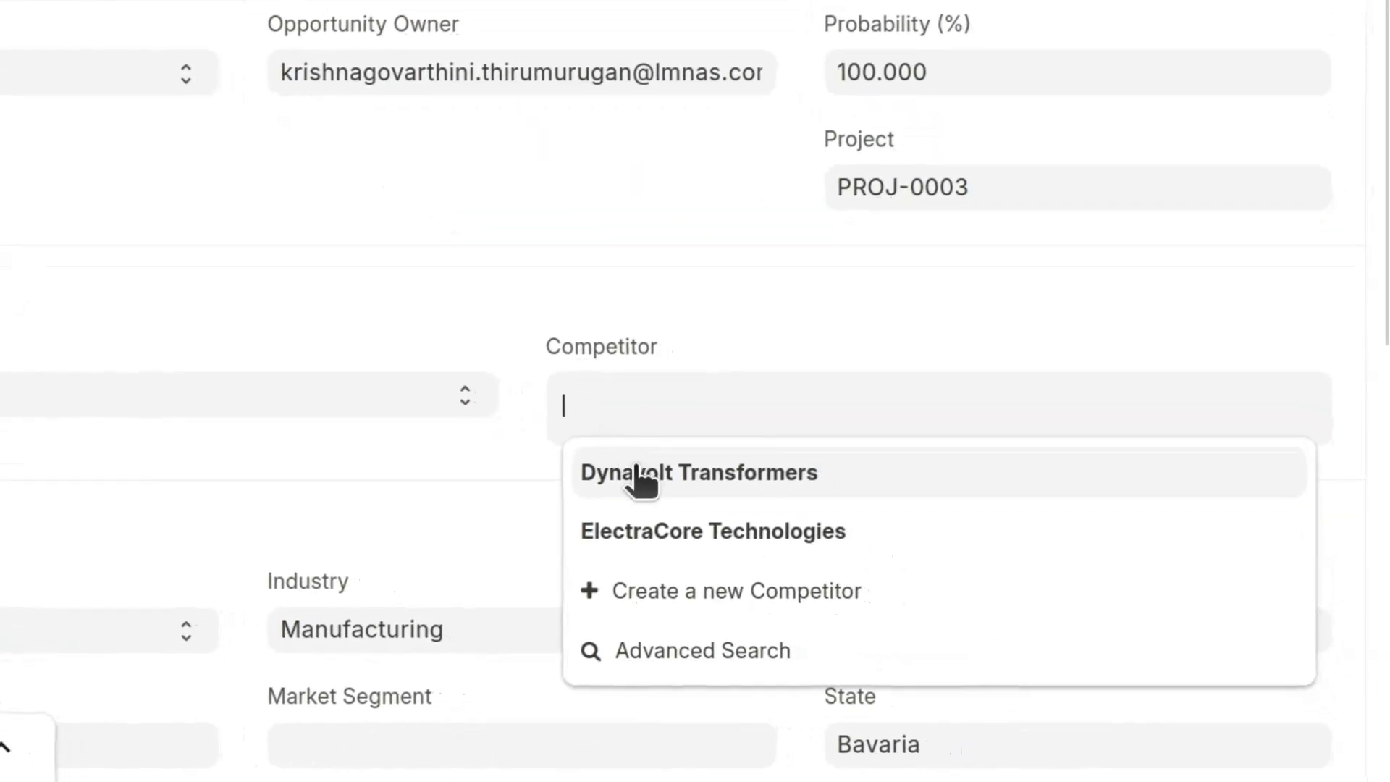
pyautogui.click(637, 475)
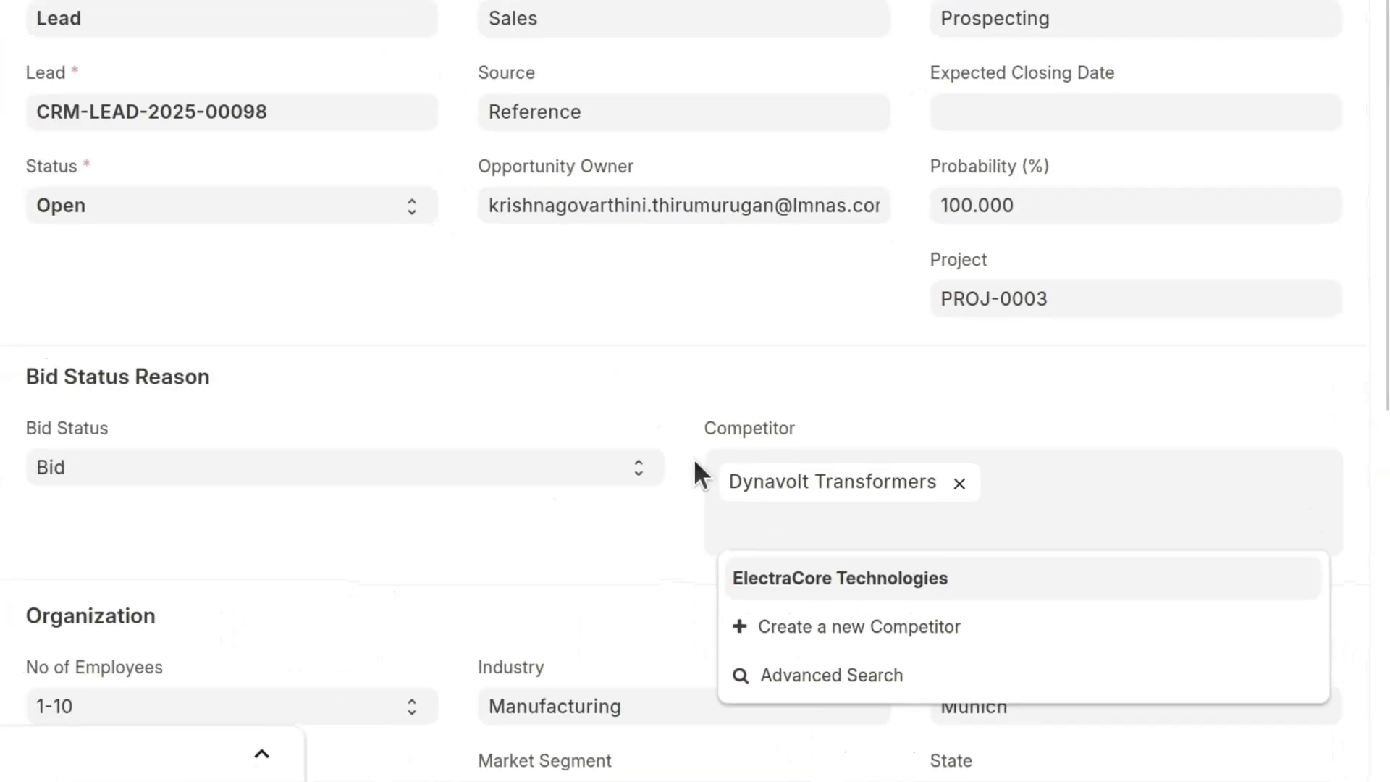
pyautogui.click(532, 382)
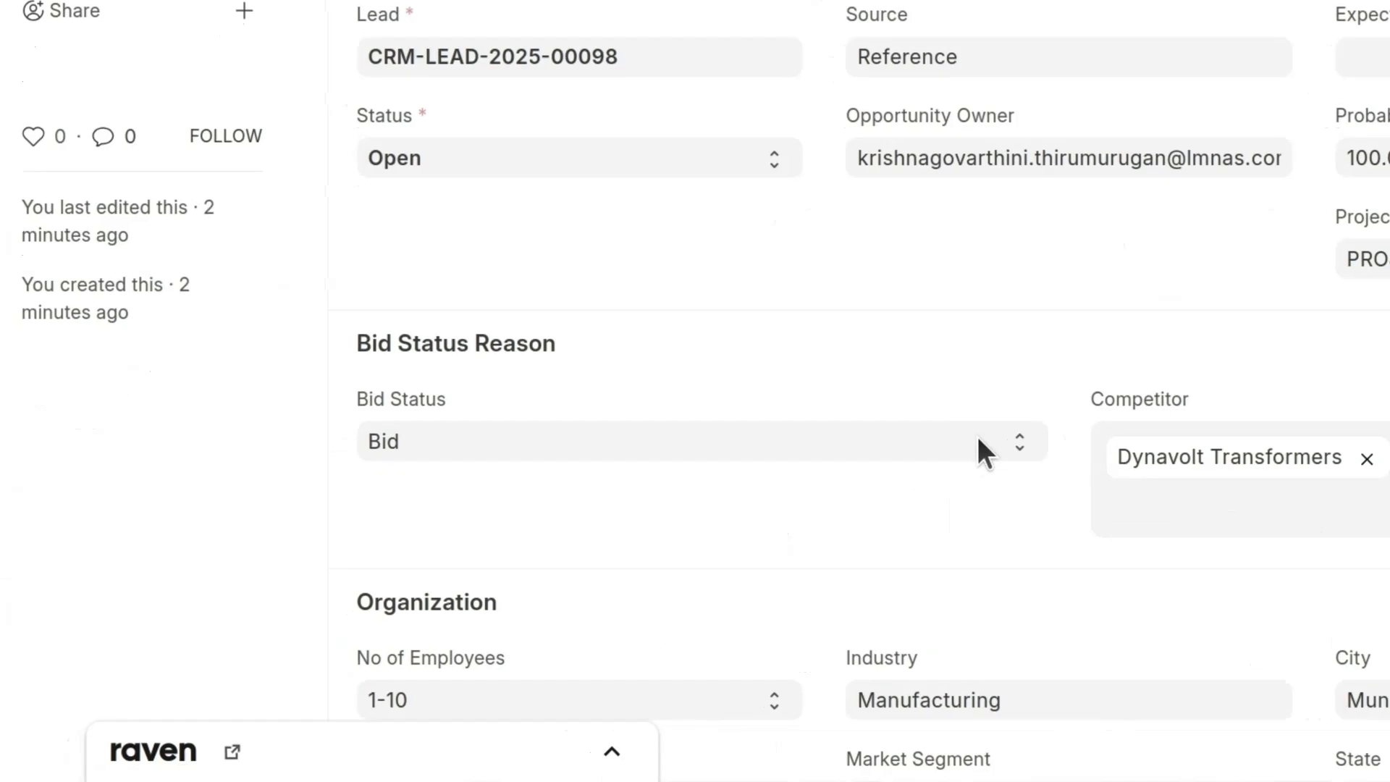
# - Save the opportunity with its bid status set to Bid, and close the Competitor Analysis task
pyautogui.click(741, 520)
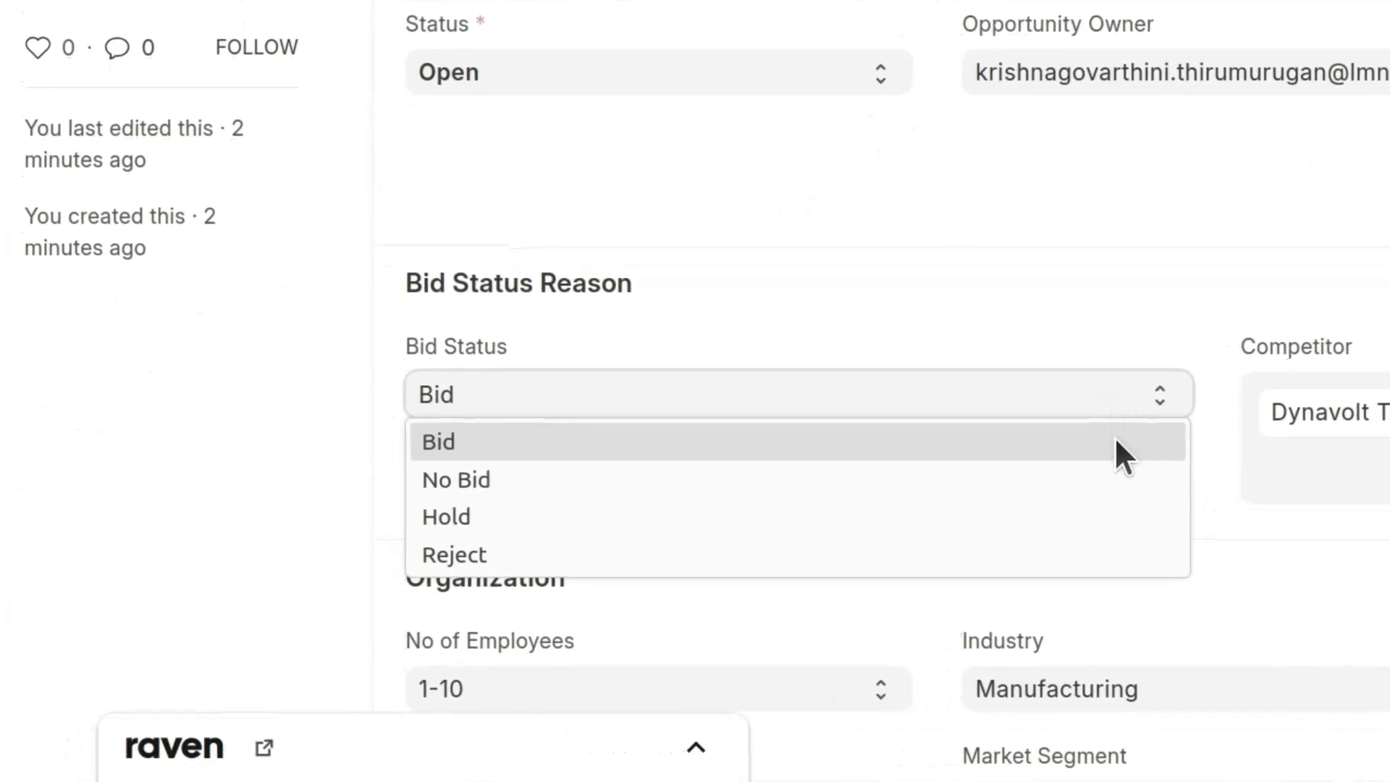
pyautogui.click(1115, 436)
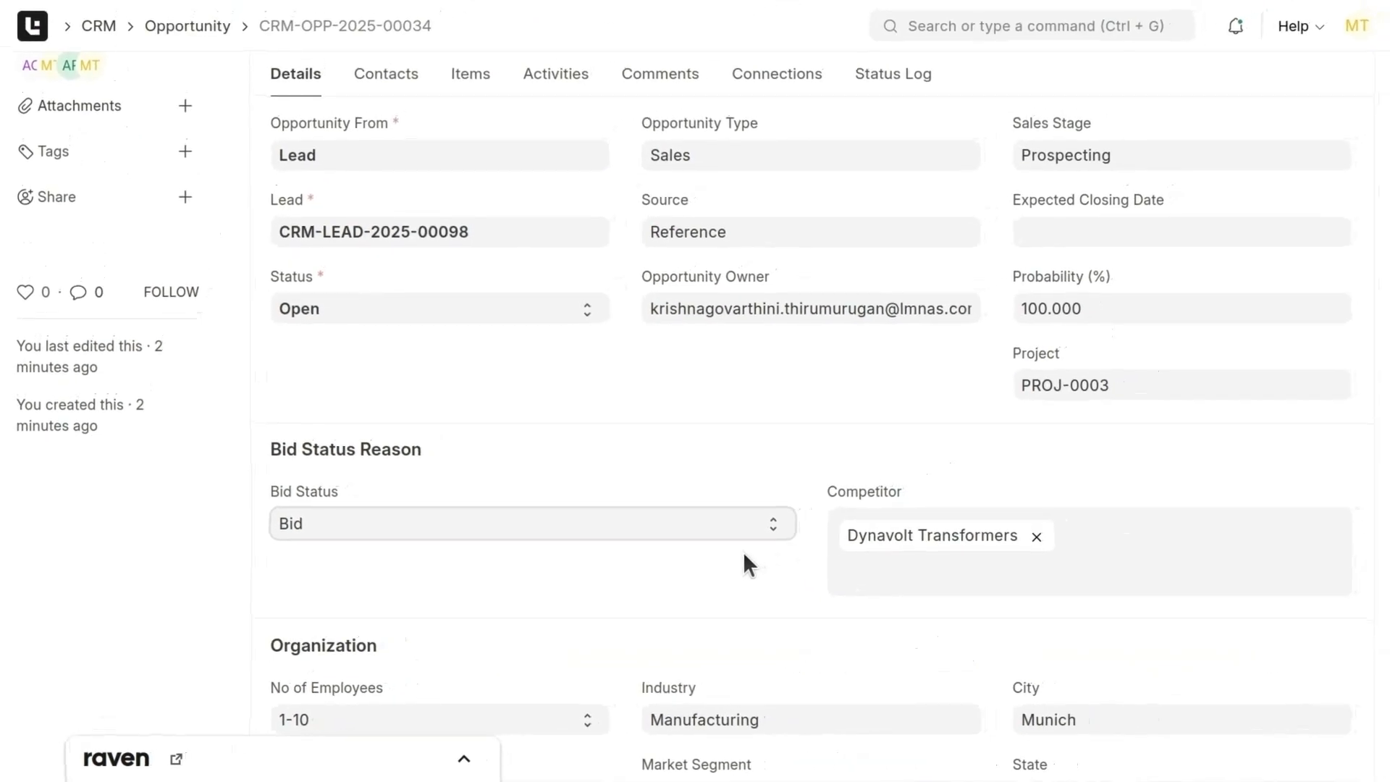
pyautogui.scroll(2, 743, 551)
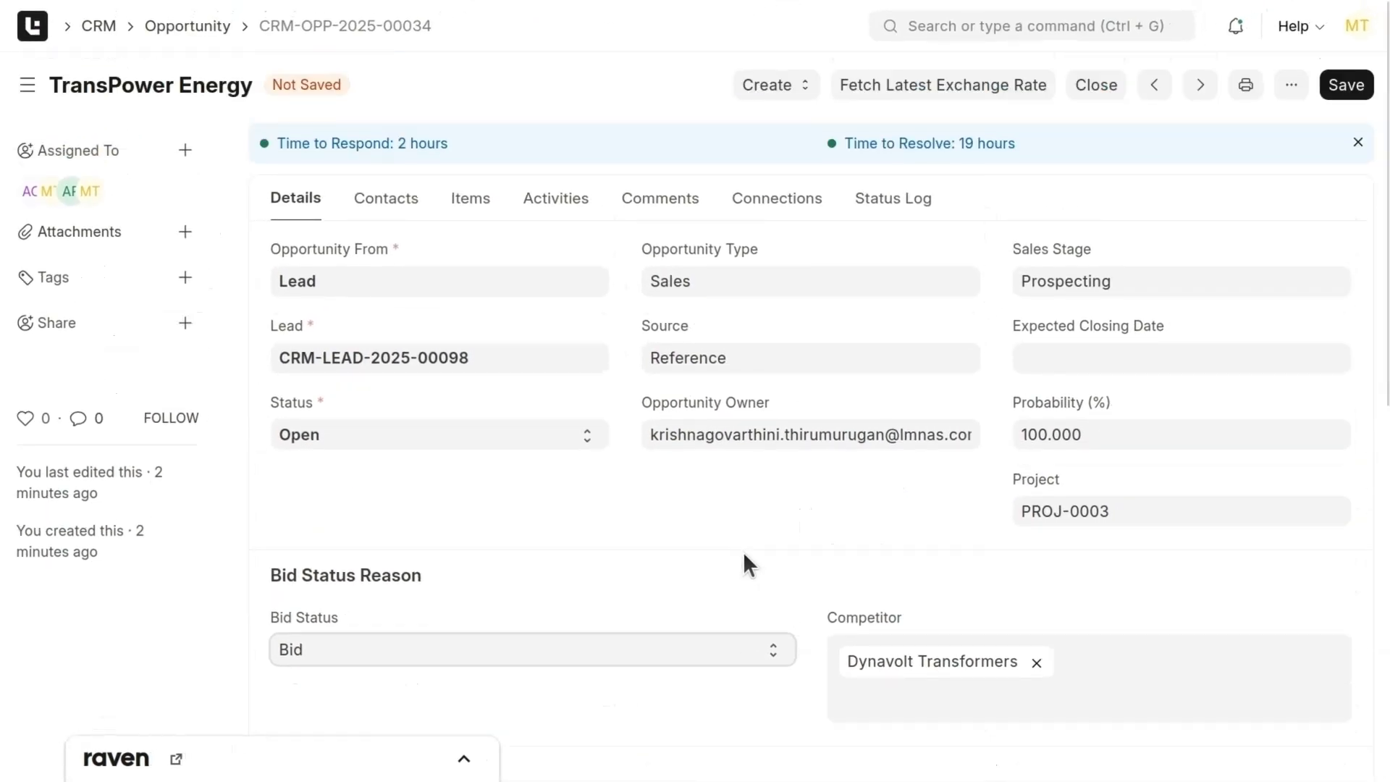
pyautogui.click(1346, 86)
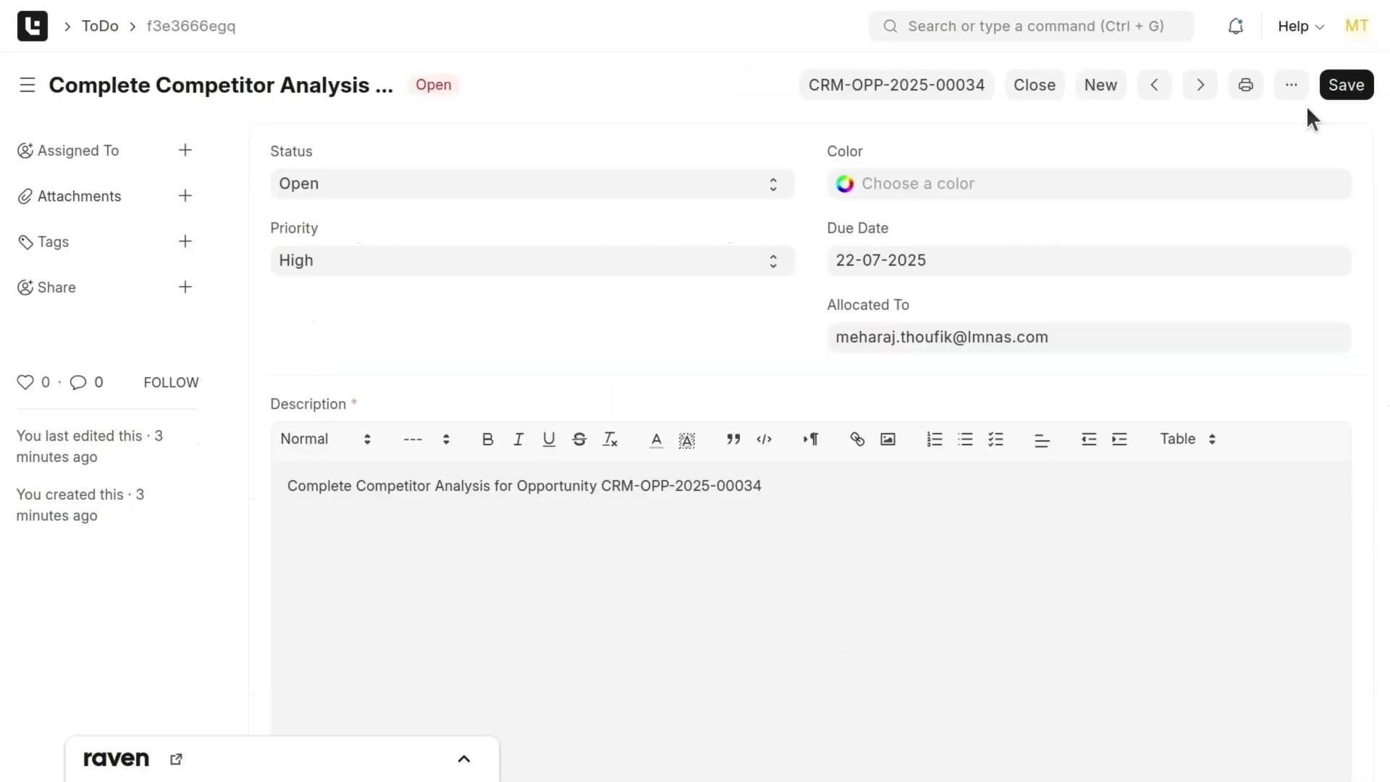
pyautogui.click(1037, 93)
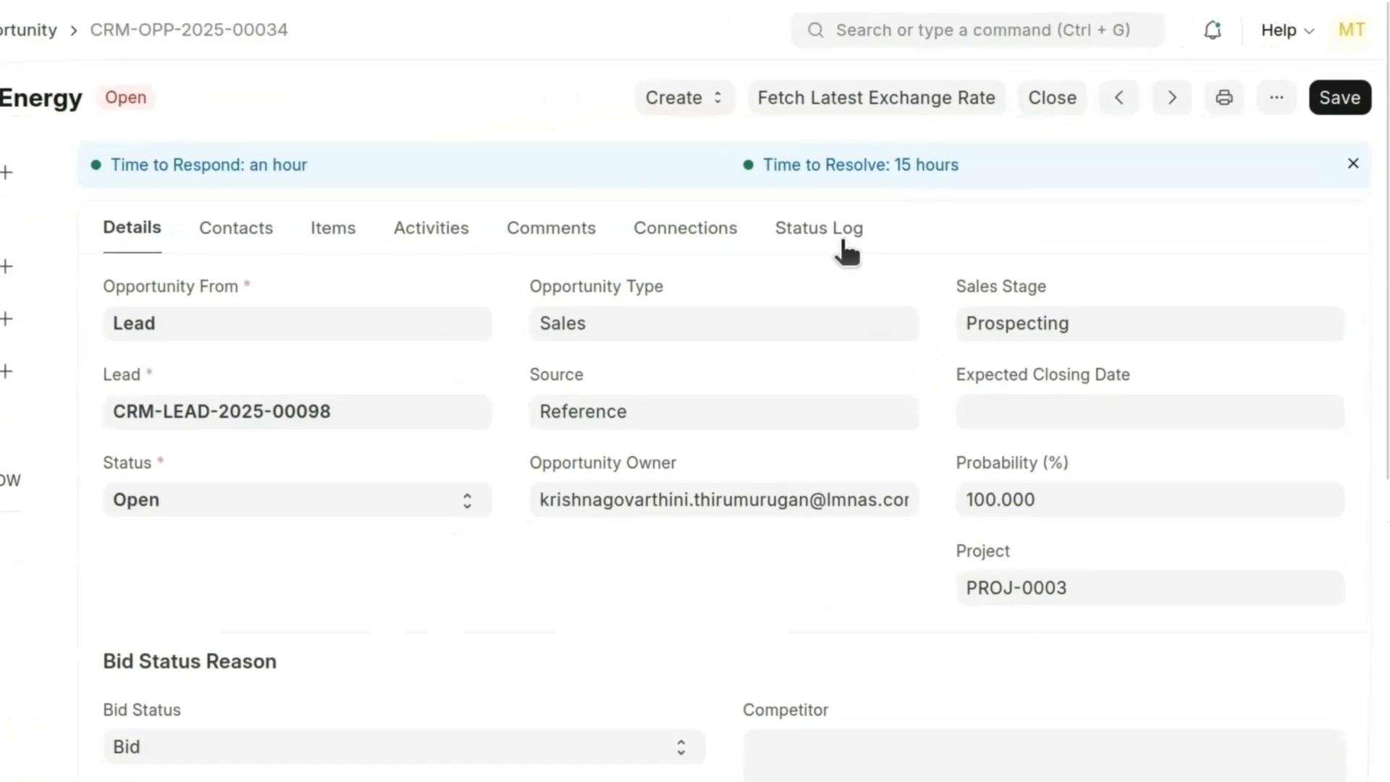
# - Review the opportunity's status log and its service level agreement details
pyautogui.click(844, 242)
pyautogui.scroll(-2, 839, 249)
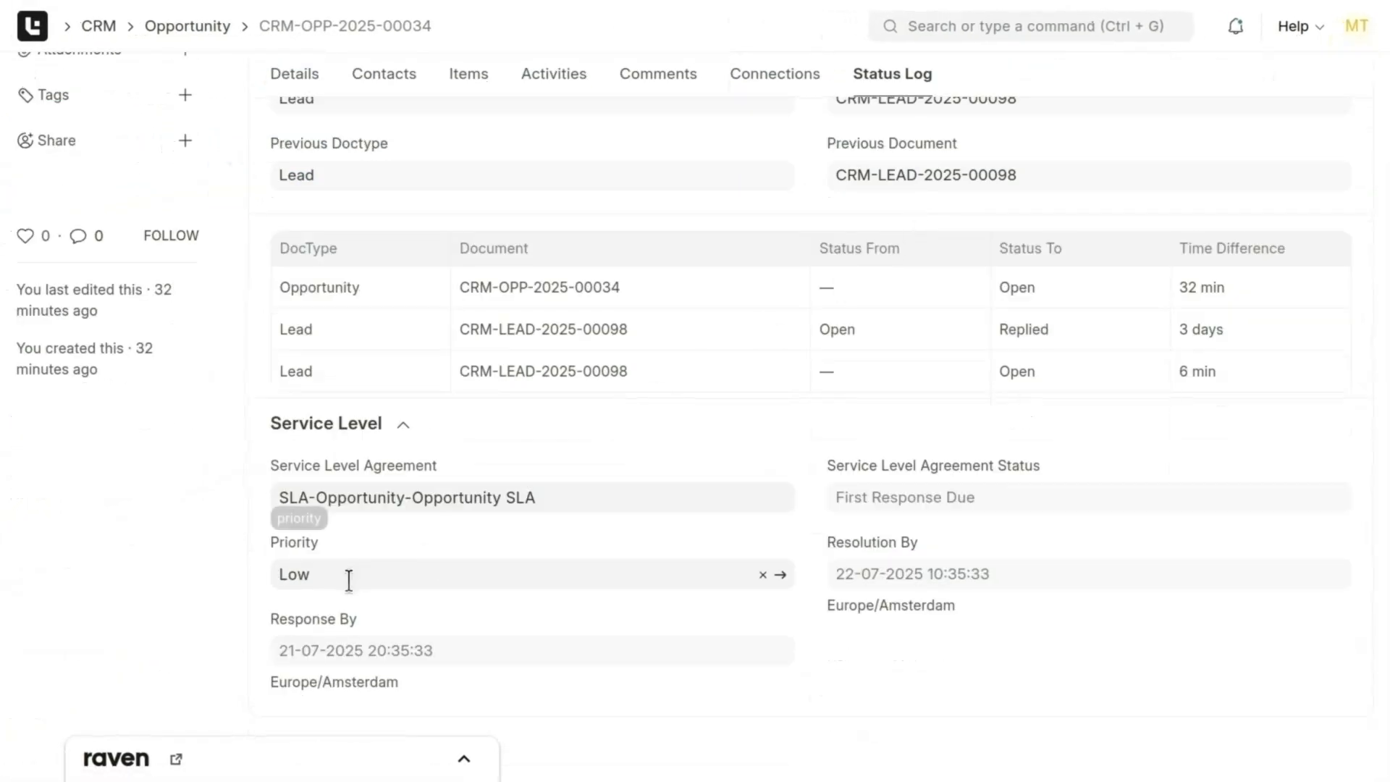
pyautogui.scroll(3, 349, 580)
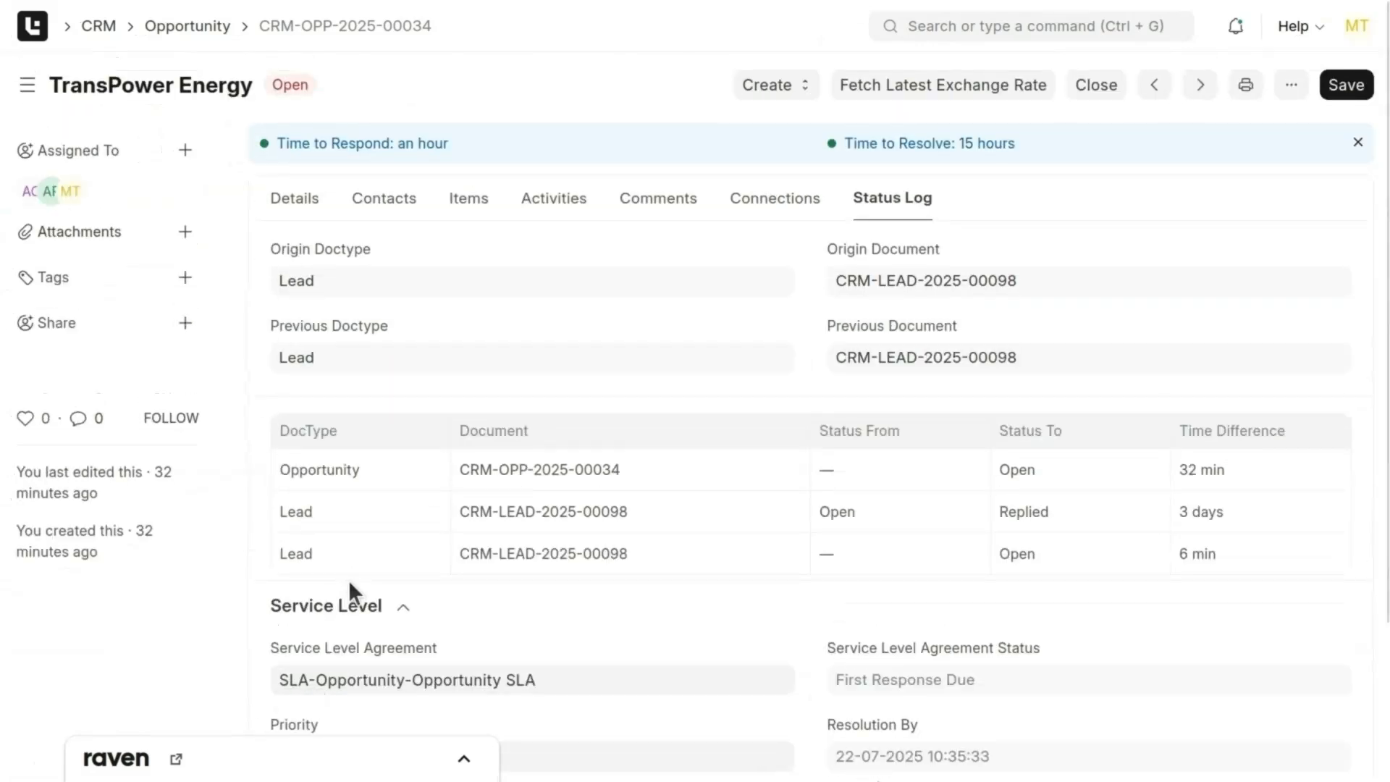
# - Open the Budget Confirmation task from the opportunity's activities and return to the linked opportunity
pyautogui.click(545, 224)
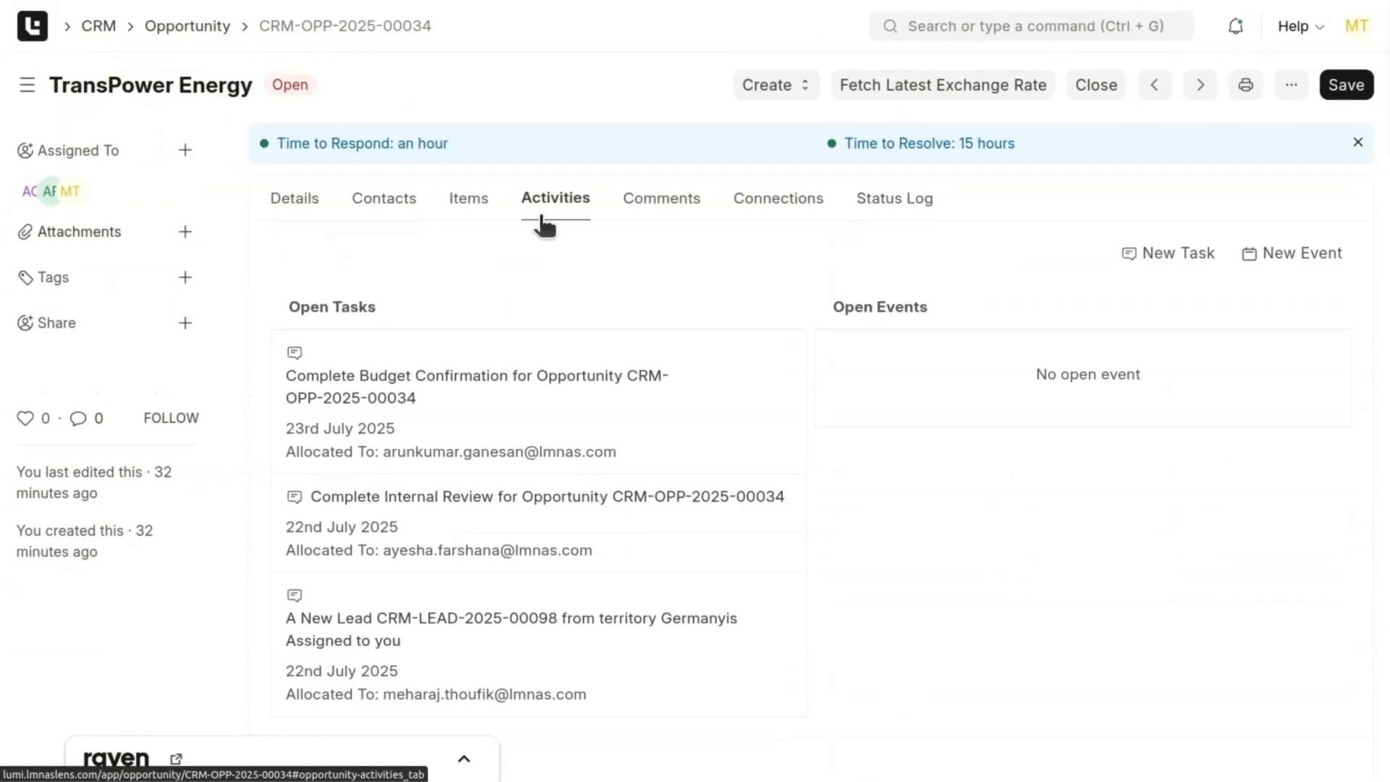
pyautogui.click(646, 391)
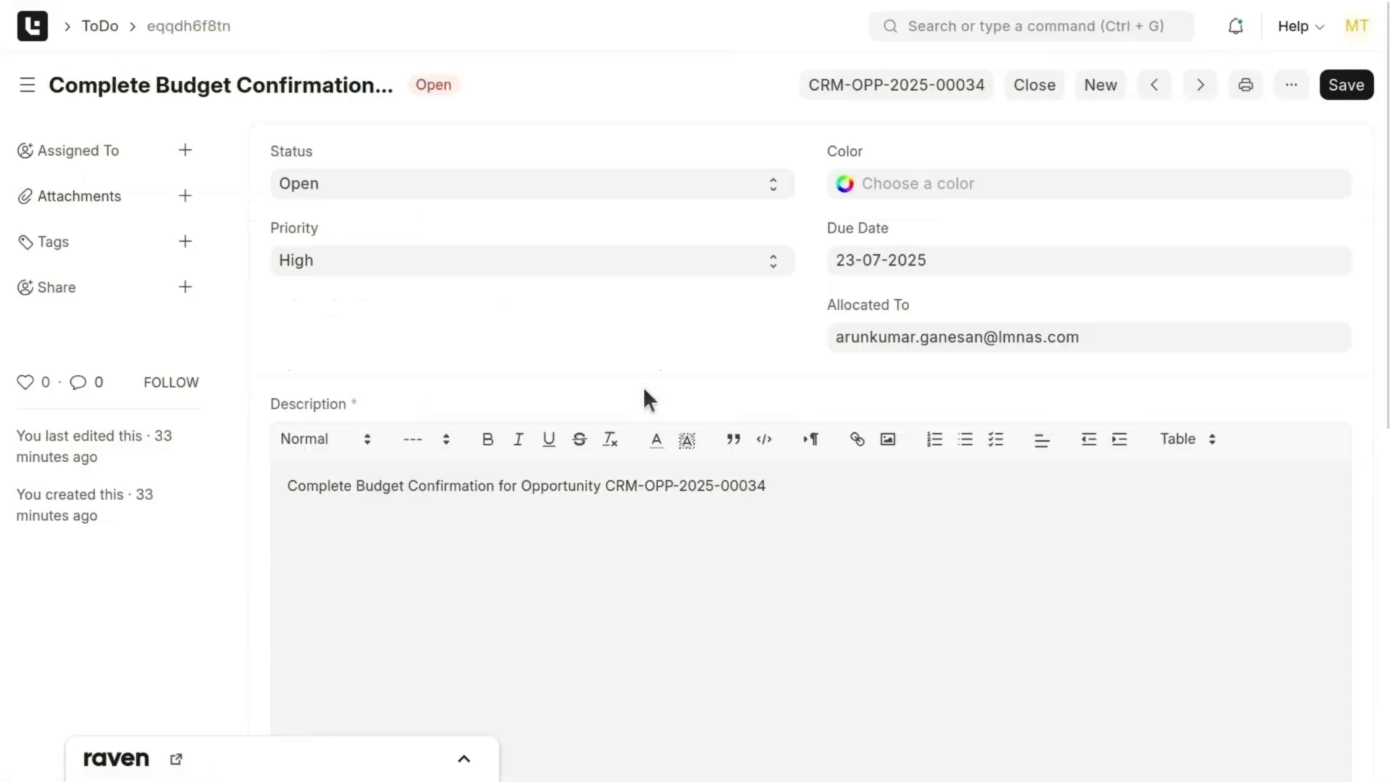
pyautogui.click(887, 91)
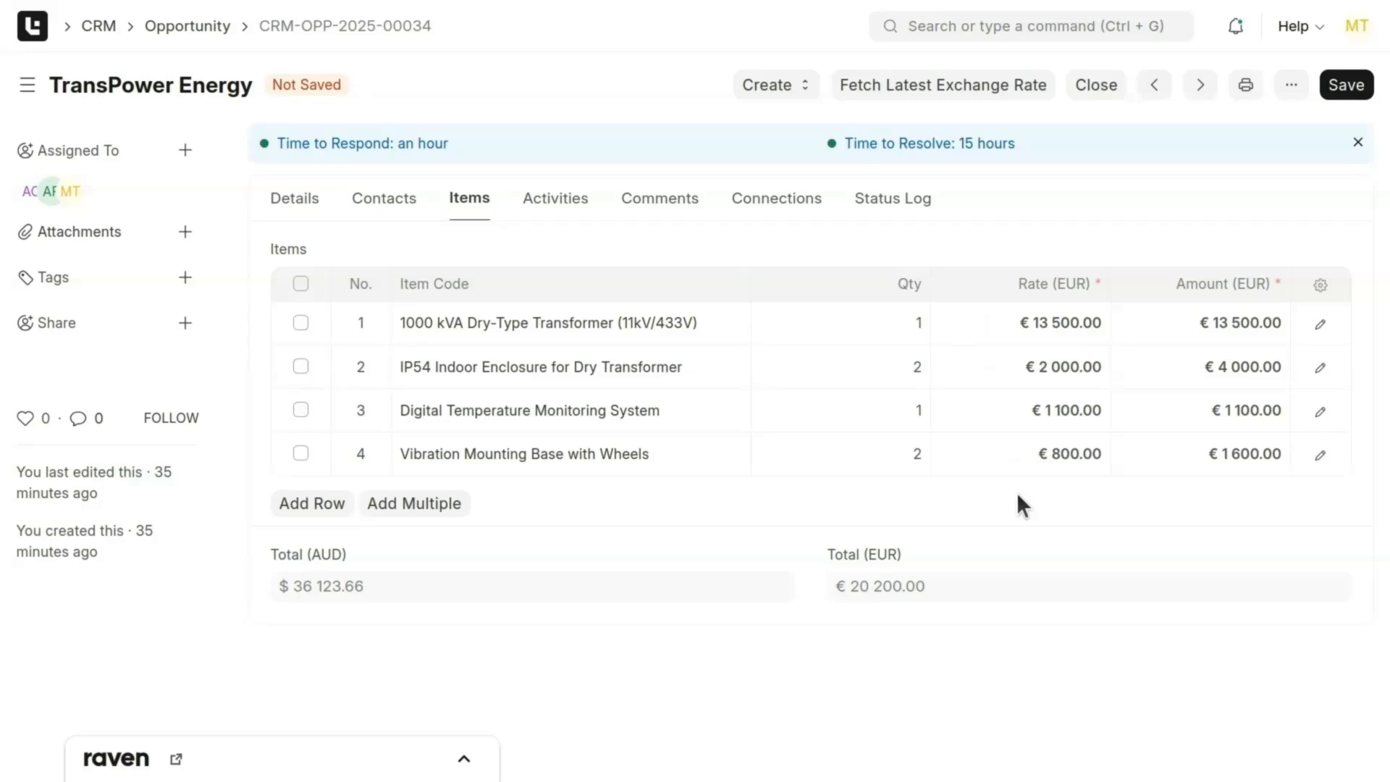
# - Send a Raven to the sales-n-engineering channel: "Please check and confirm the budget I sent for the transformer and accessories. Let me know if any changes are needed."
pyautogui.click(568, 204)
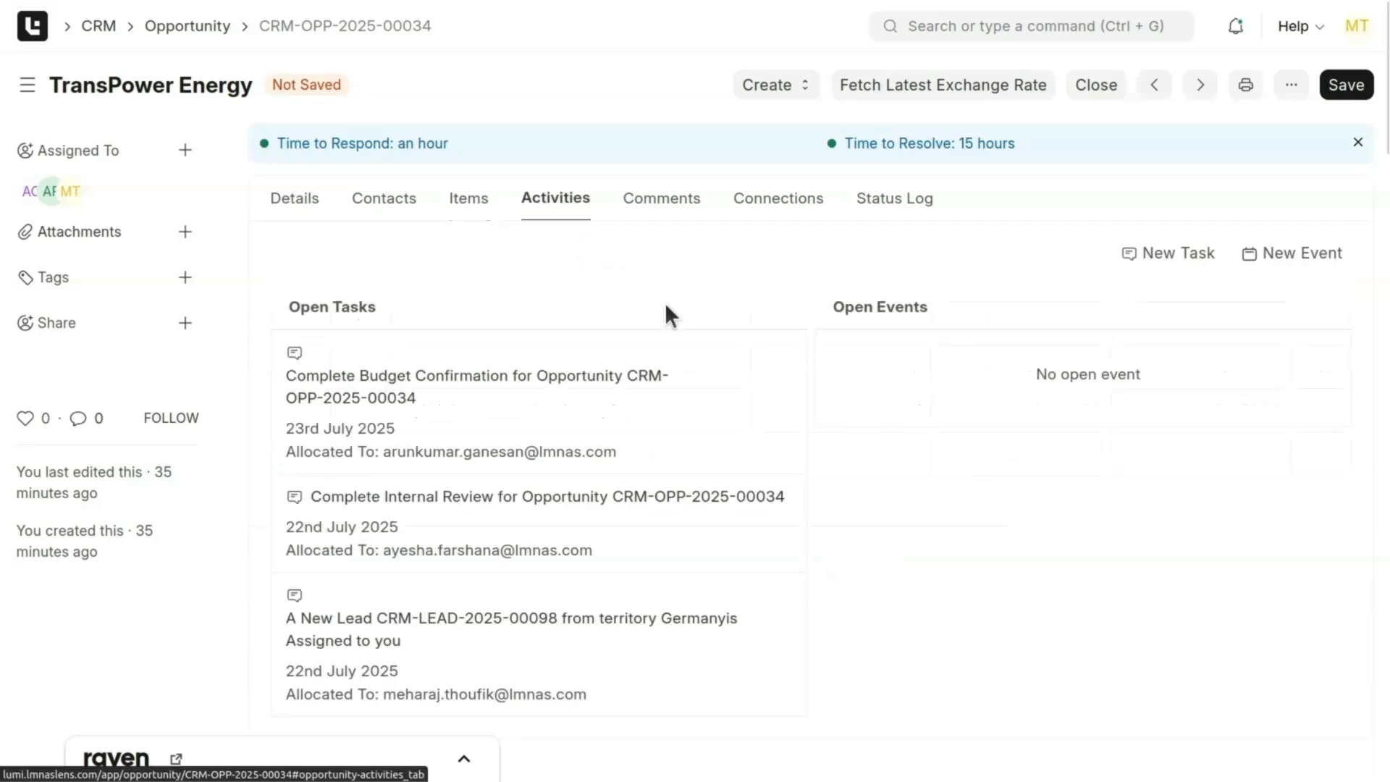
pyautogui.scroll(-5, 708, 362)
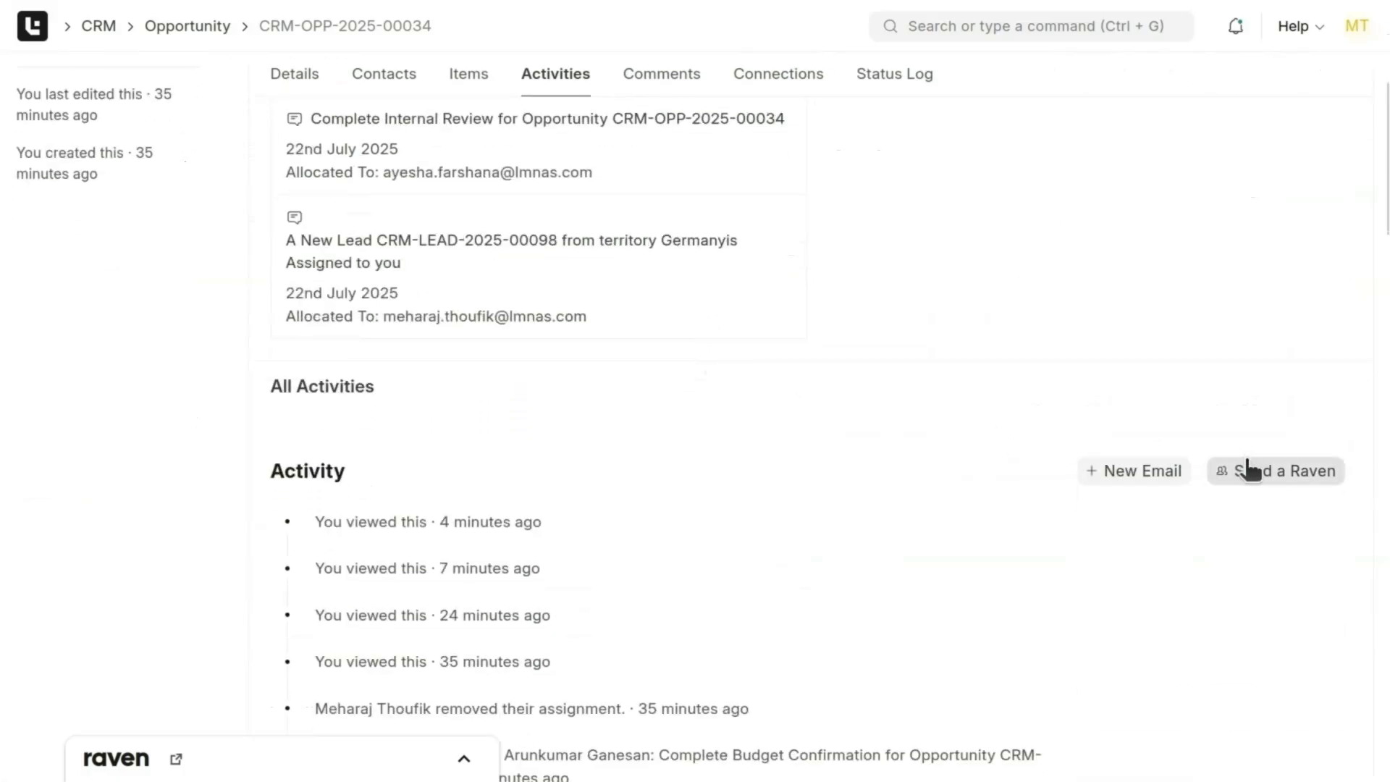
pyautogui.click(1249, 471)
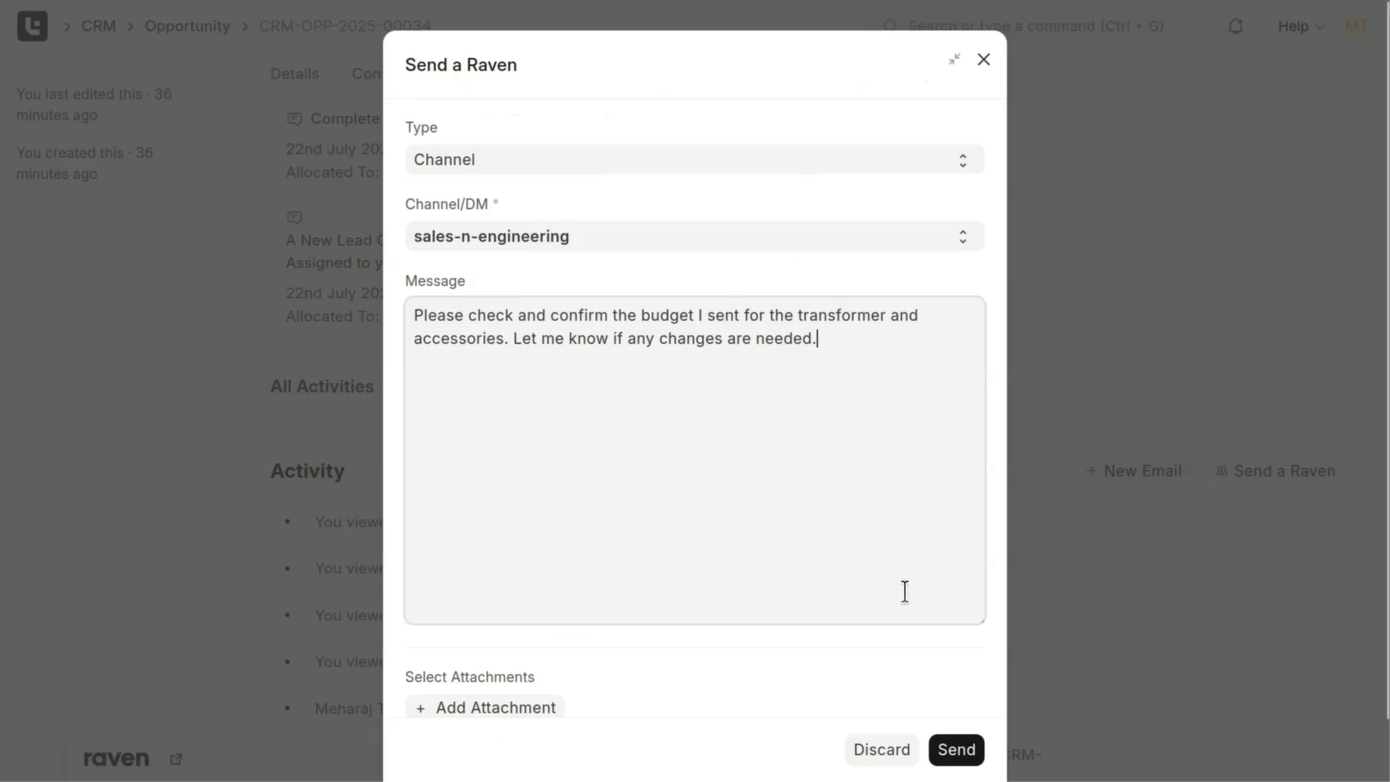
pyautogui.click(941, 751)
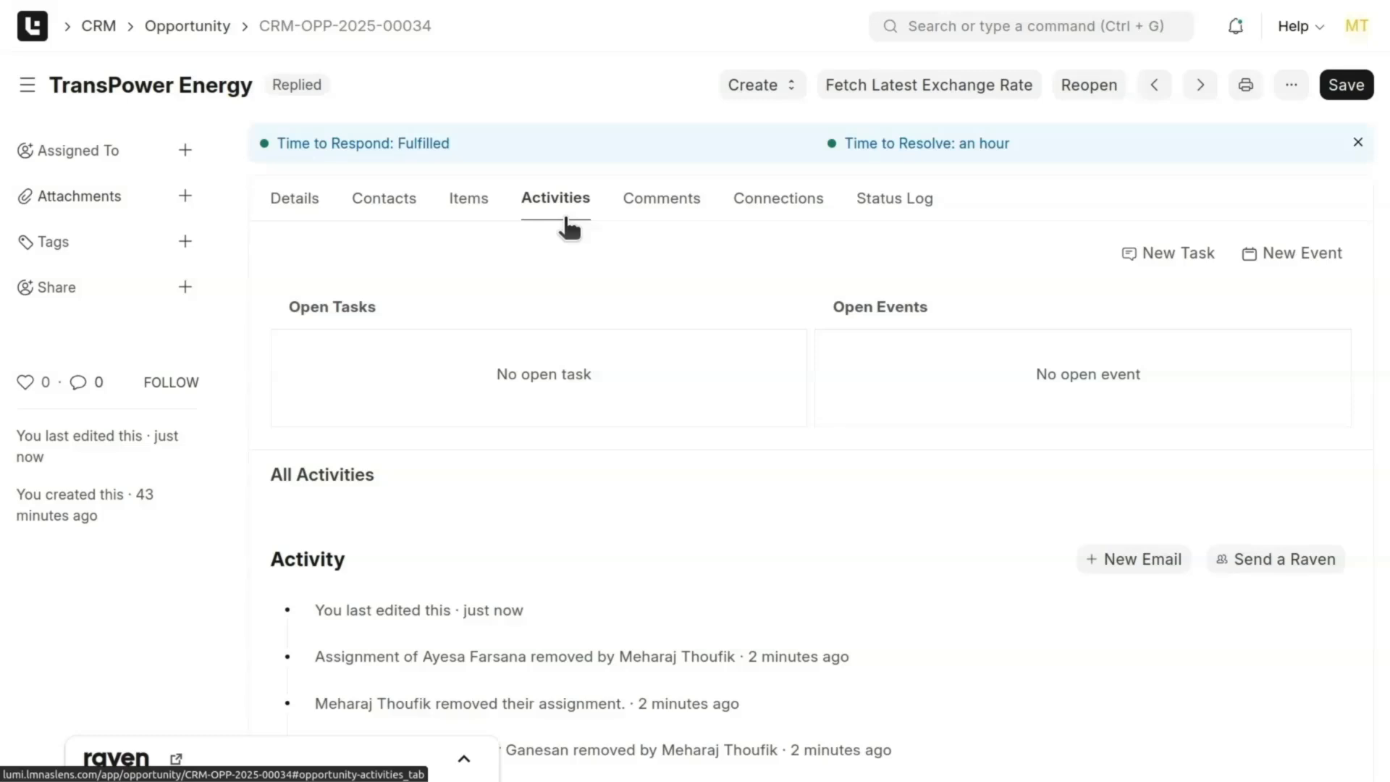
# - Review the opportunity's status log and service level, then check the probability and opportunity value in its details
pyautogui.click(297, 204)
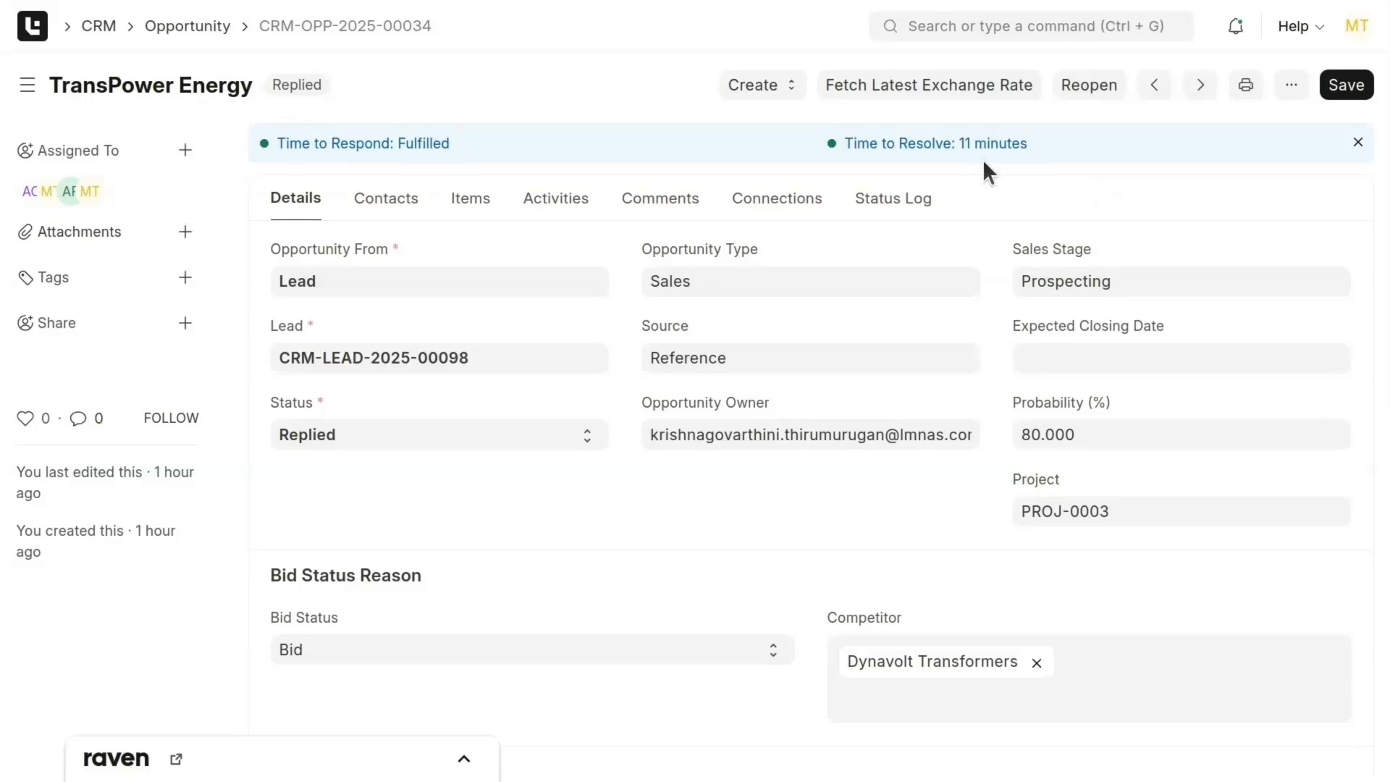
pyautogui.click(926, 218)
pyautogui.scroll(-5, 926, 217)
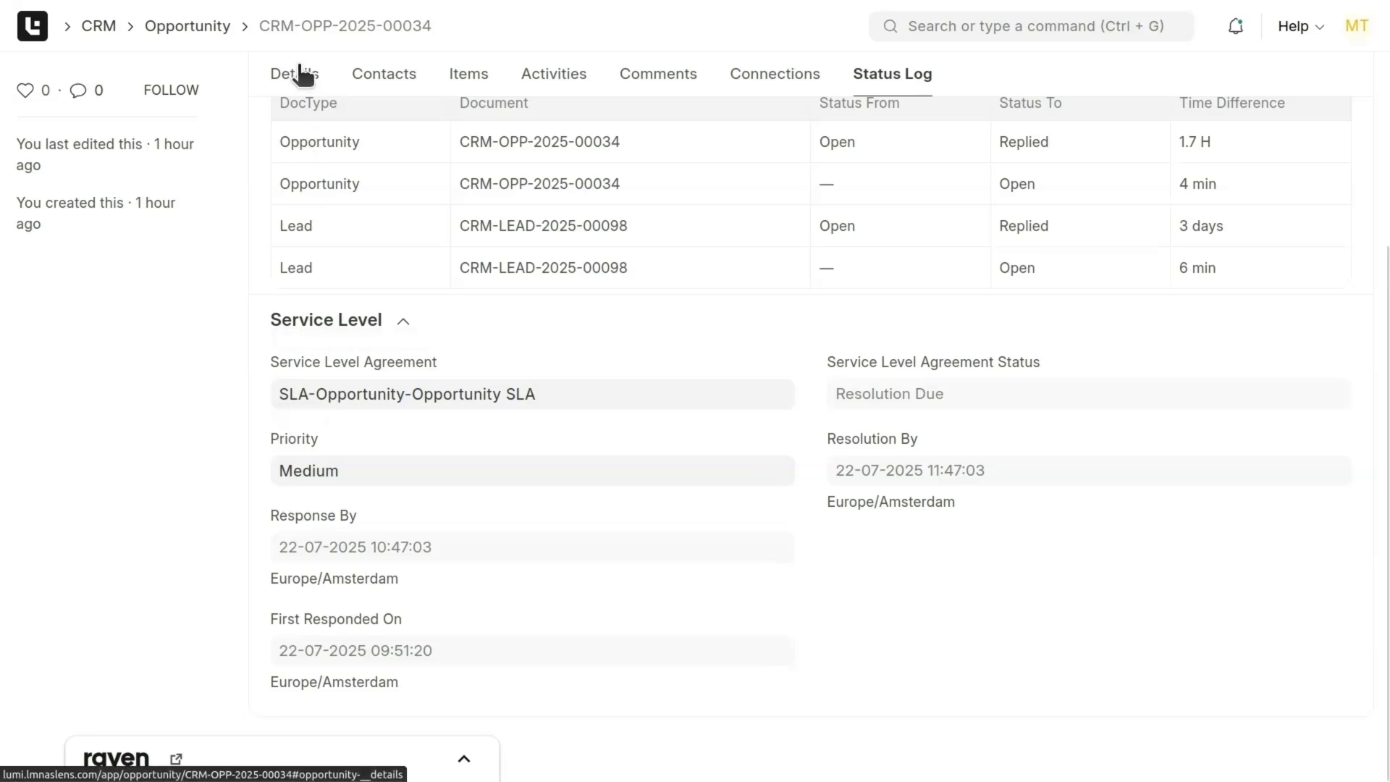
pyautogui.click(303, 75)
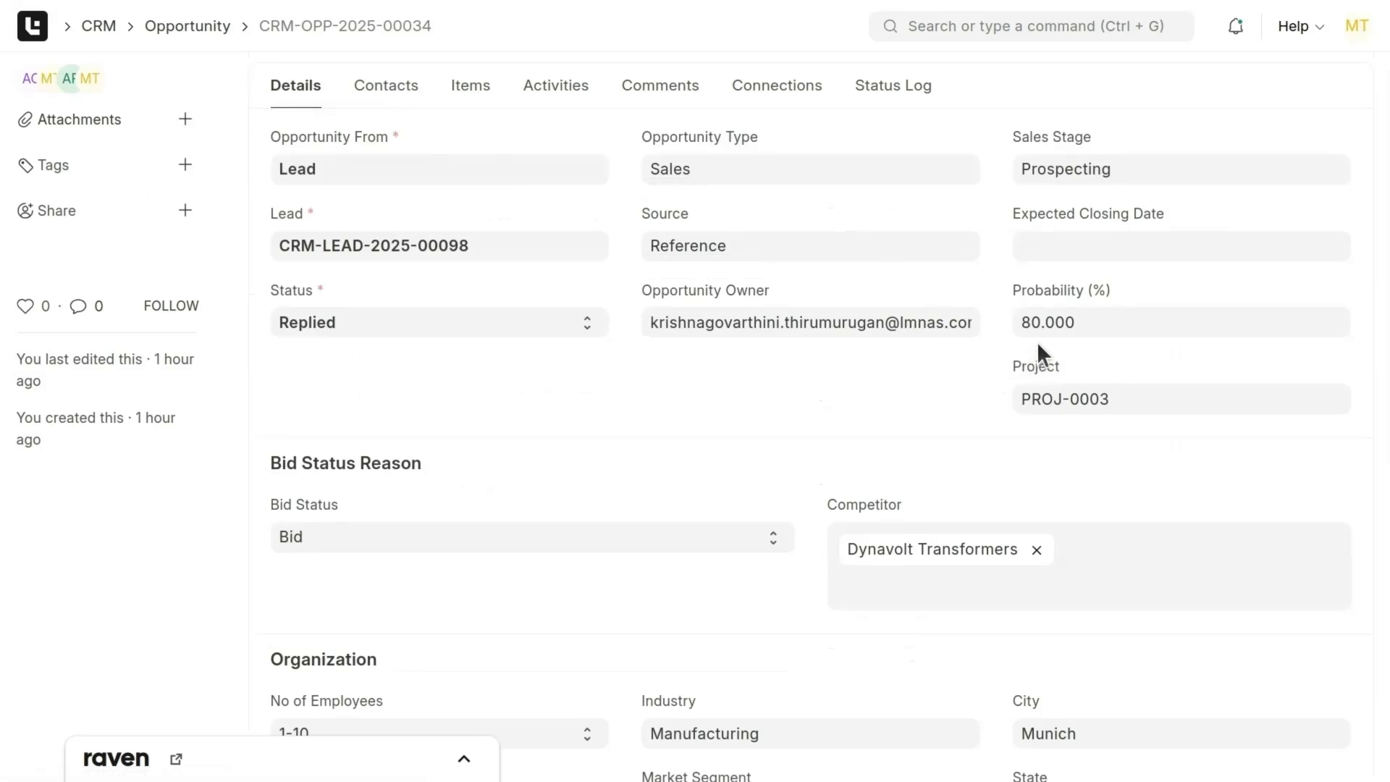
pyautogui.scroll(-7, 1037, 342)
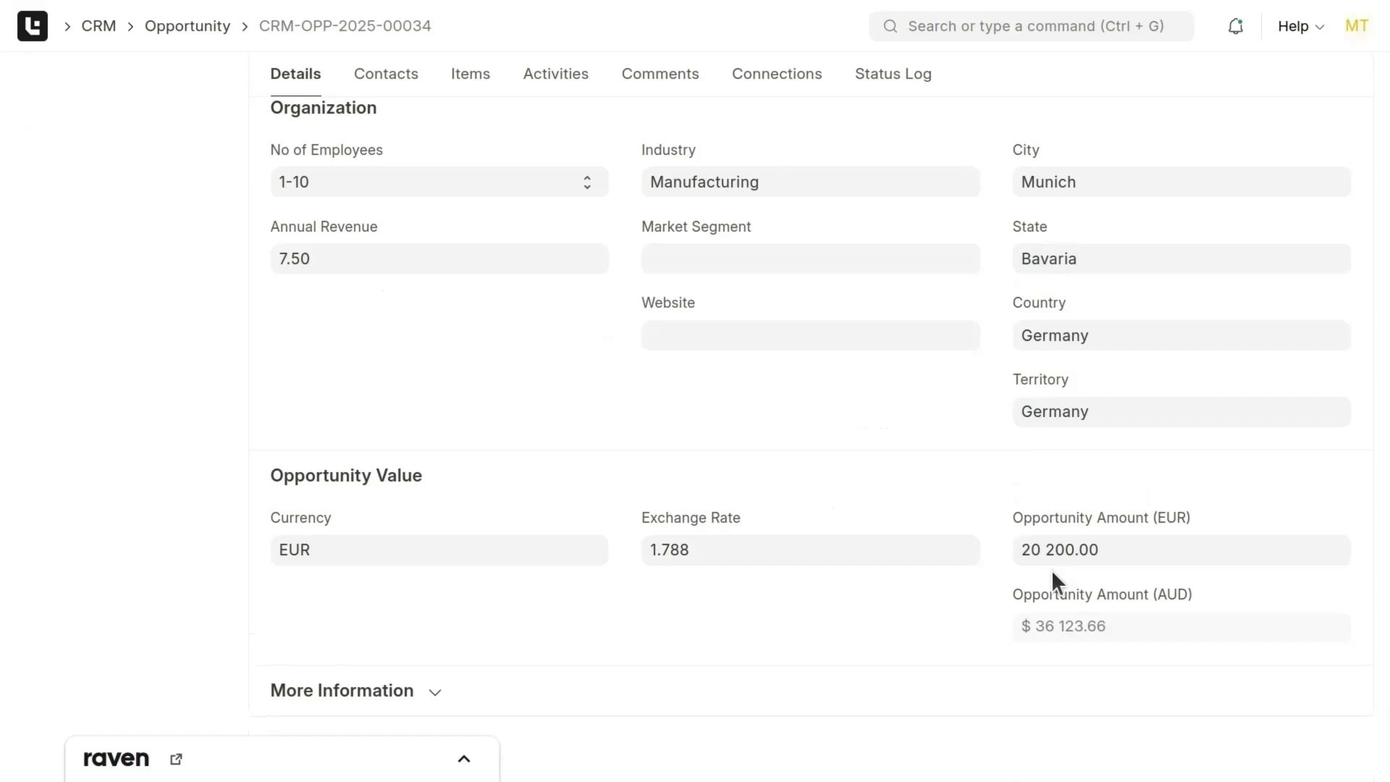
pyautogui.scroll(10, 1051, 569)
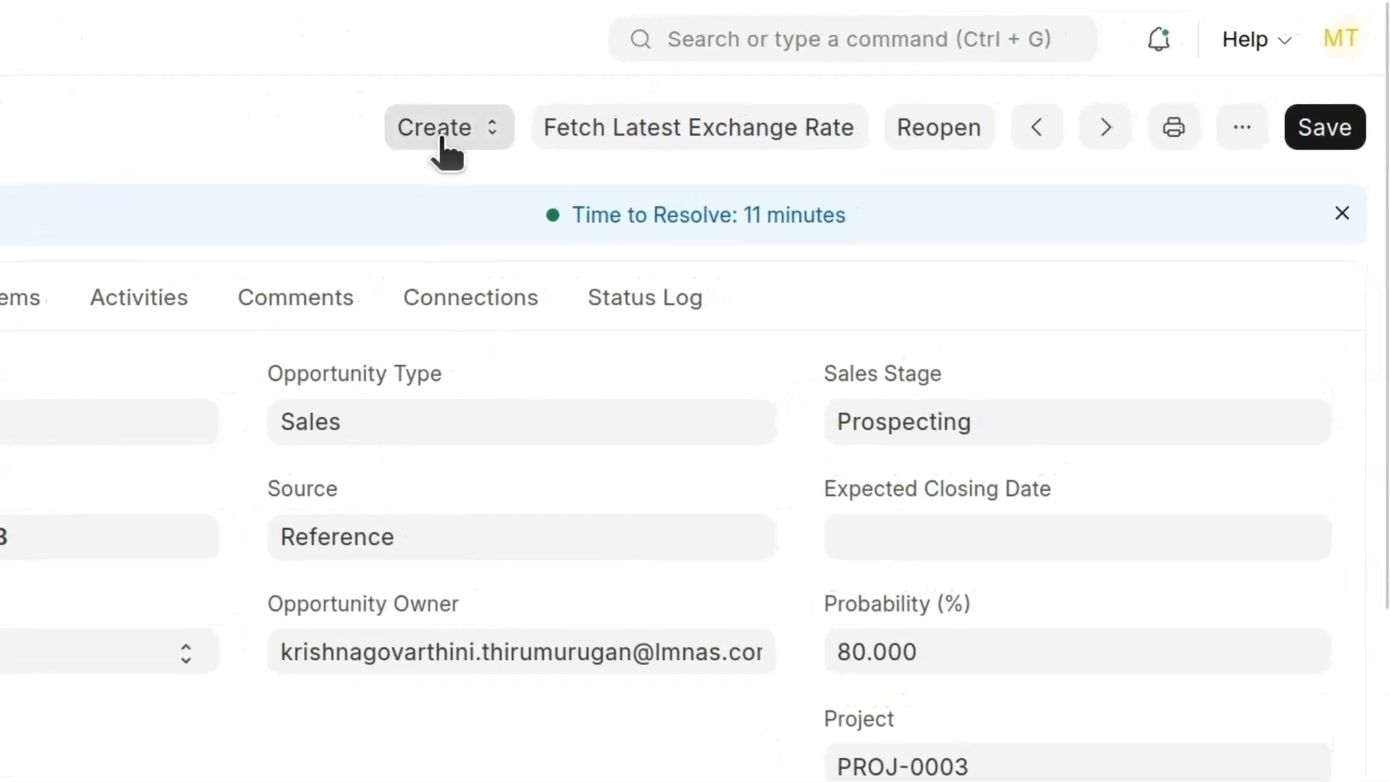
# - Create a quotation from the TransPower Energy opportunity and save it as a draft
pyautogui.click(443, 141)
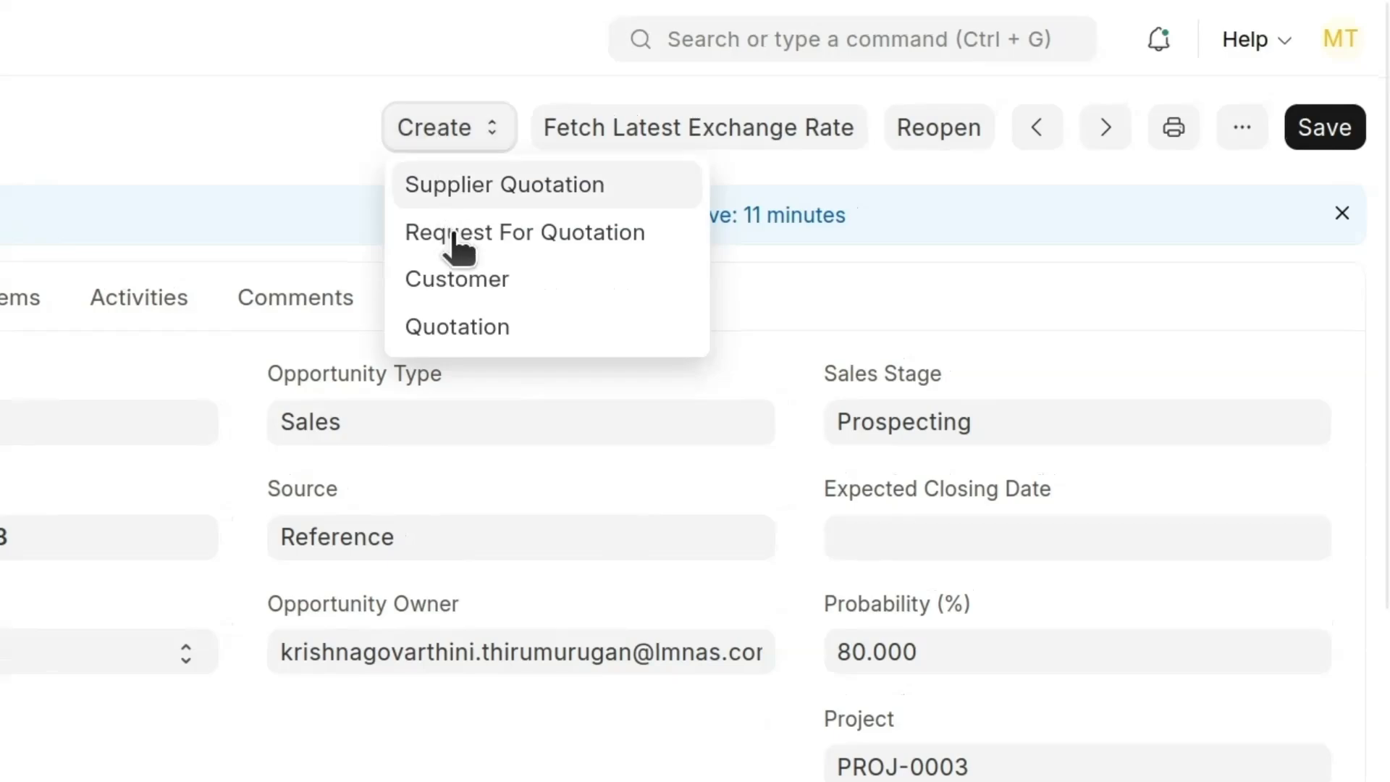
pyautogui.click(463, 327)
pyautogui.scroll(-5, 478, 325)
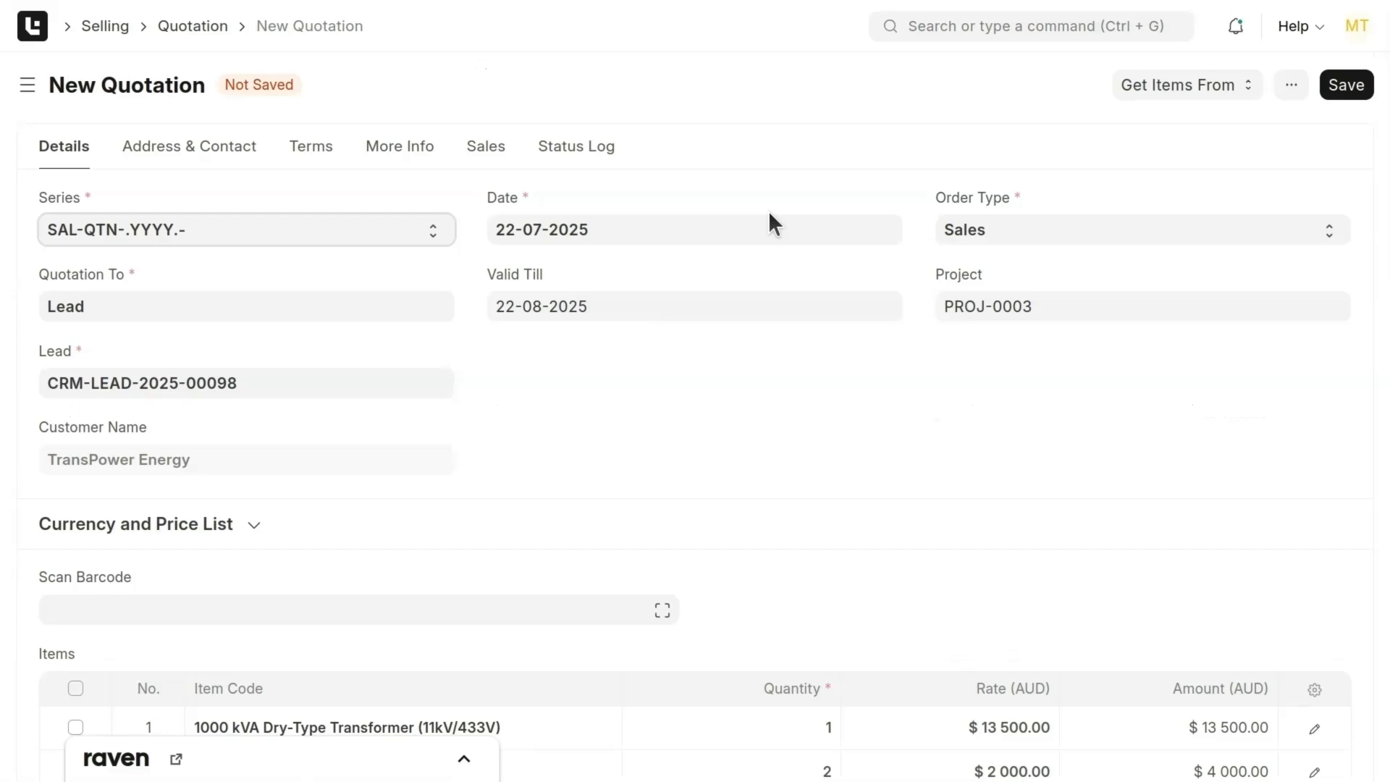
pyautogui.click(1336, 87)
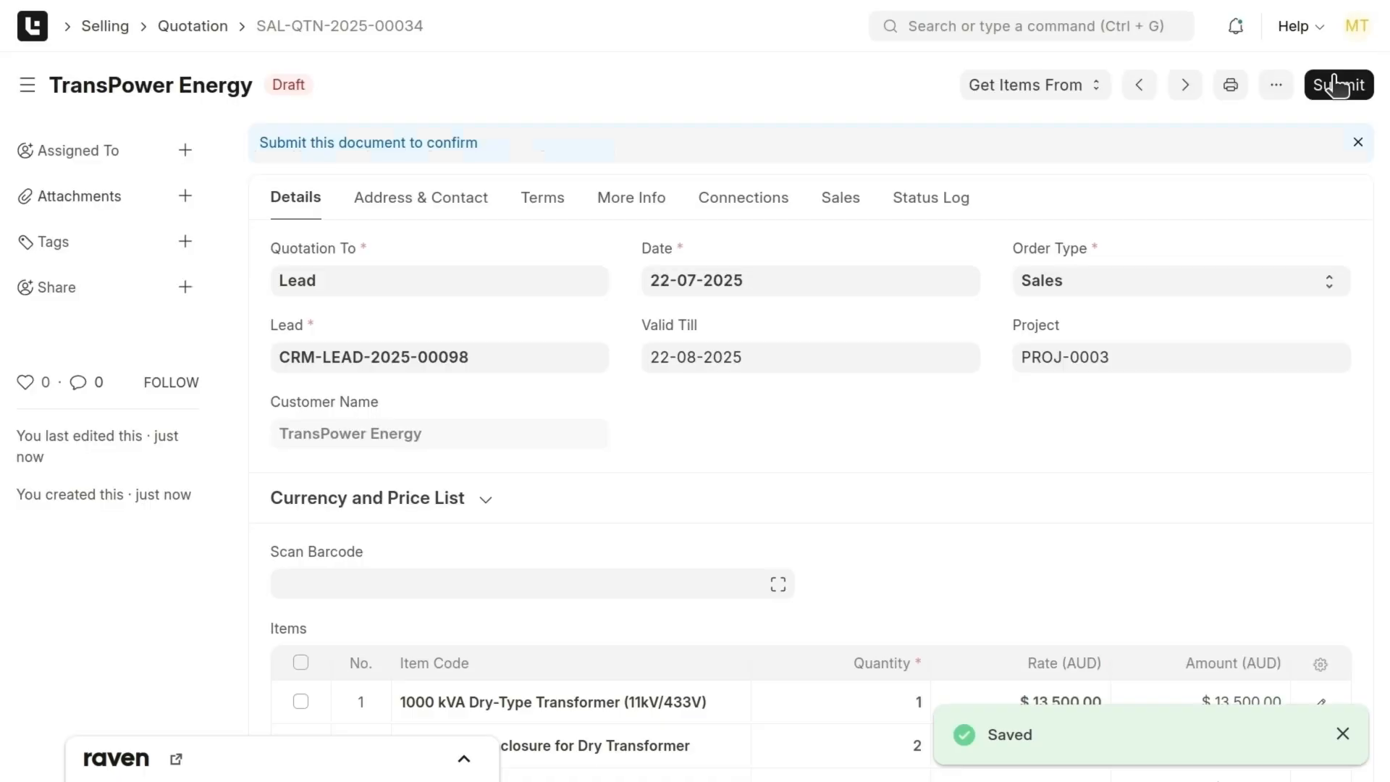
# - Open the quotation's print preview in the Transformer Offer format and examine its items, totals and origin document details
pyautogui.click(1230, 87)
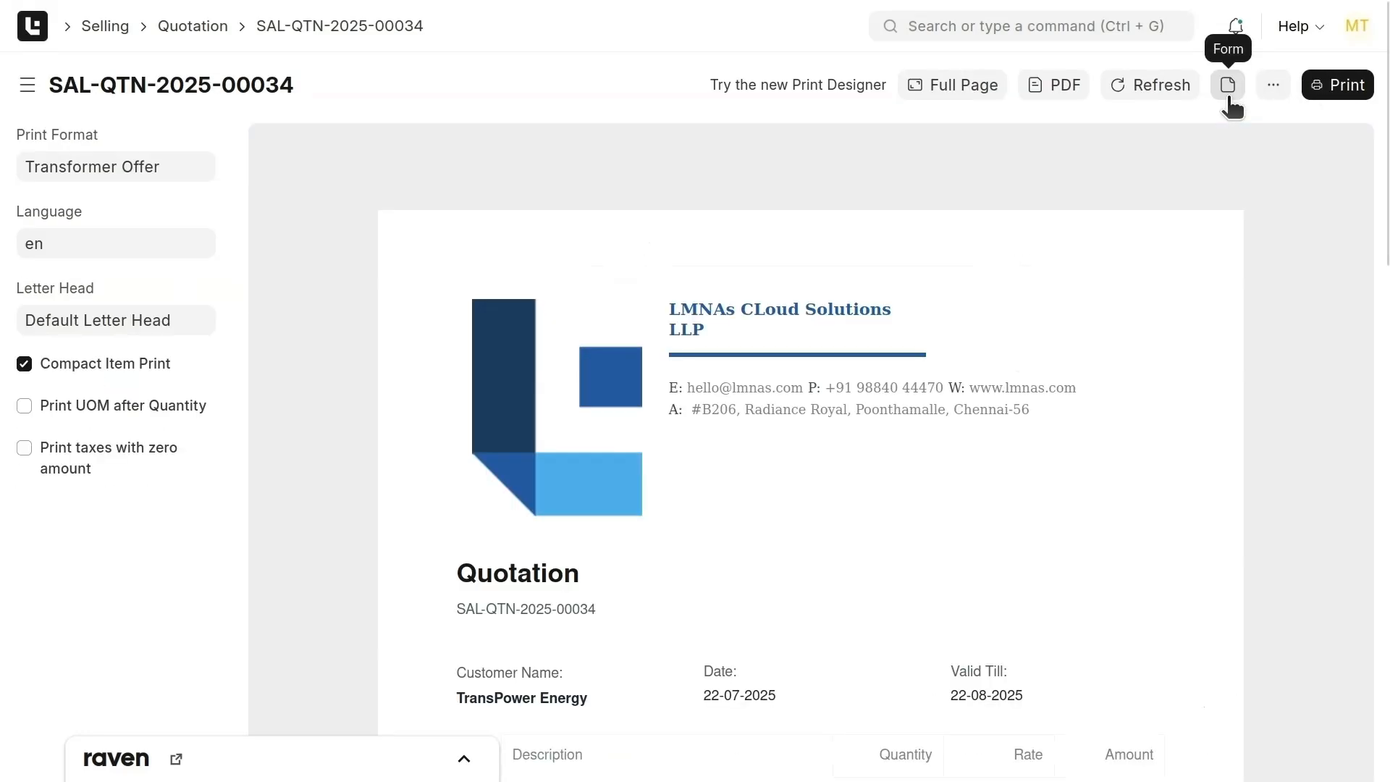
pyautogui.scroll(-15, 1261, 170)
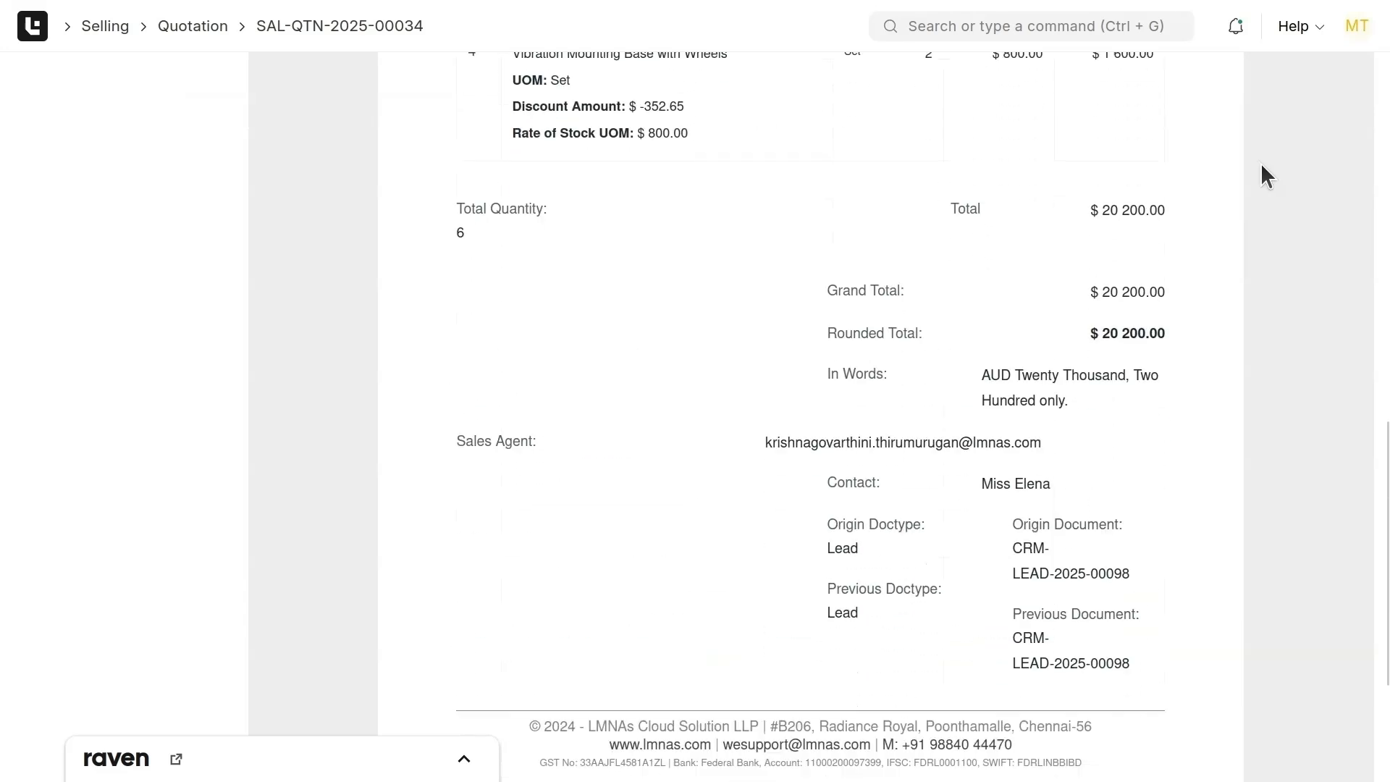
pyautogui.scroll(15, 1261, 167)
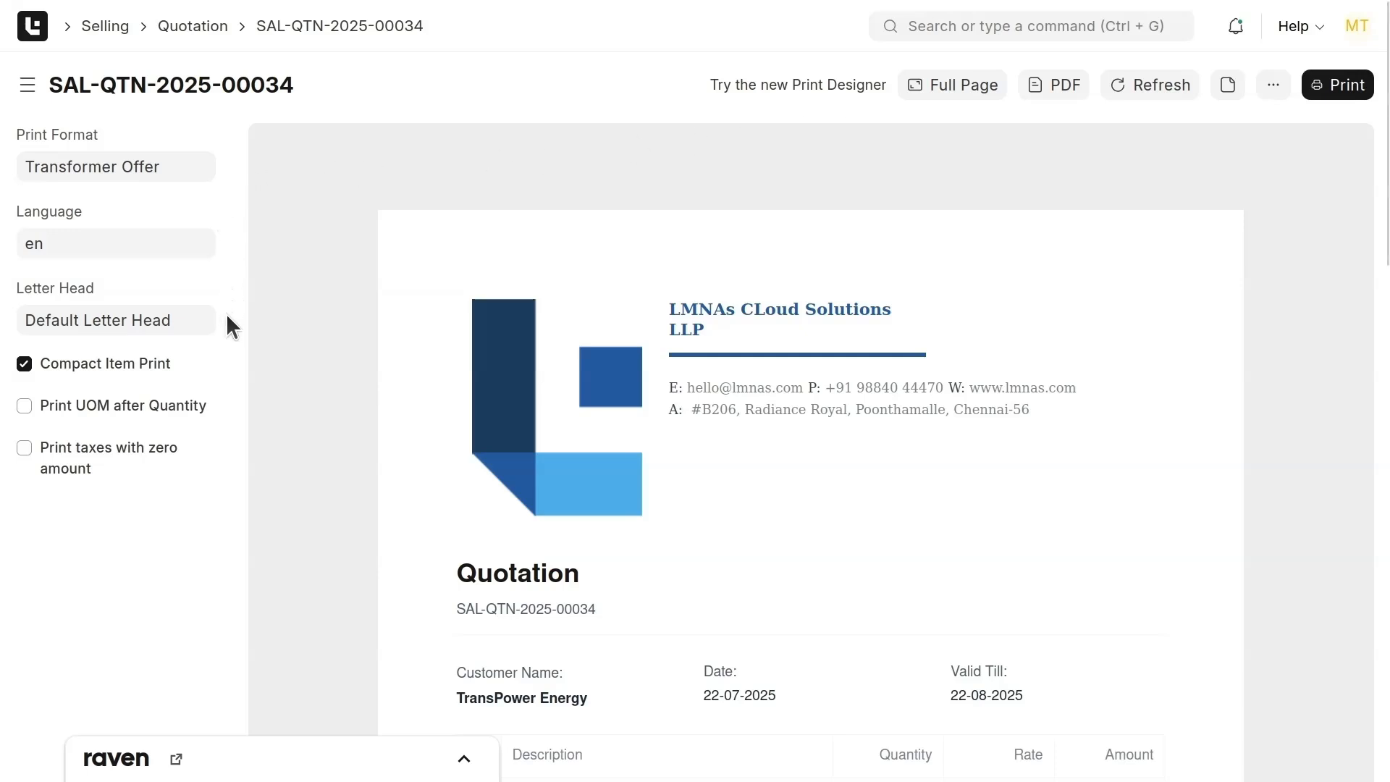
pyautogui.scroll(-8, 269, 332)
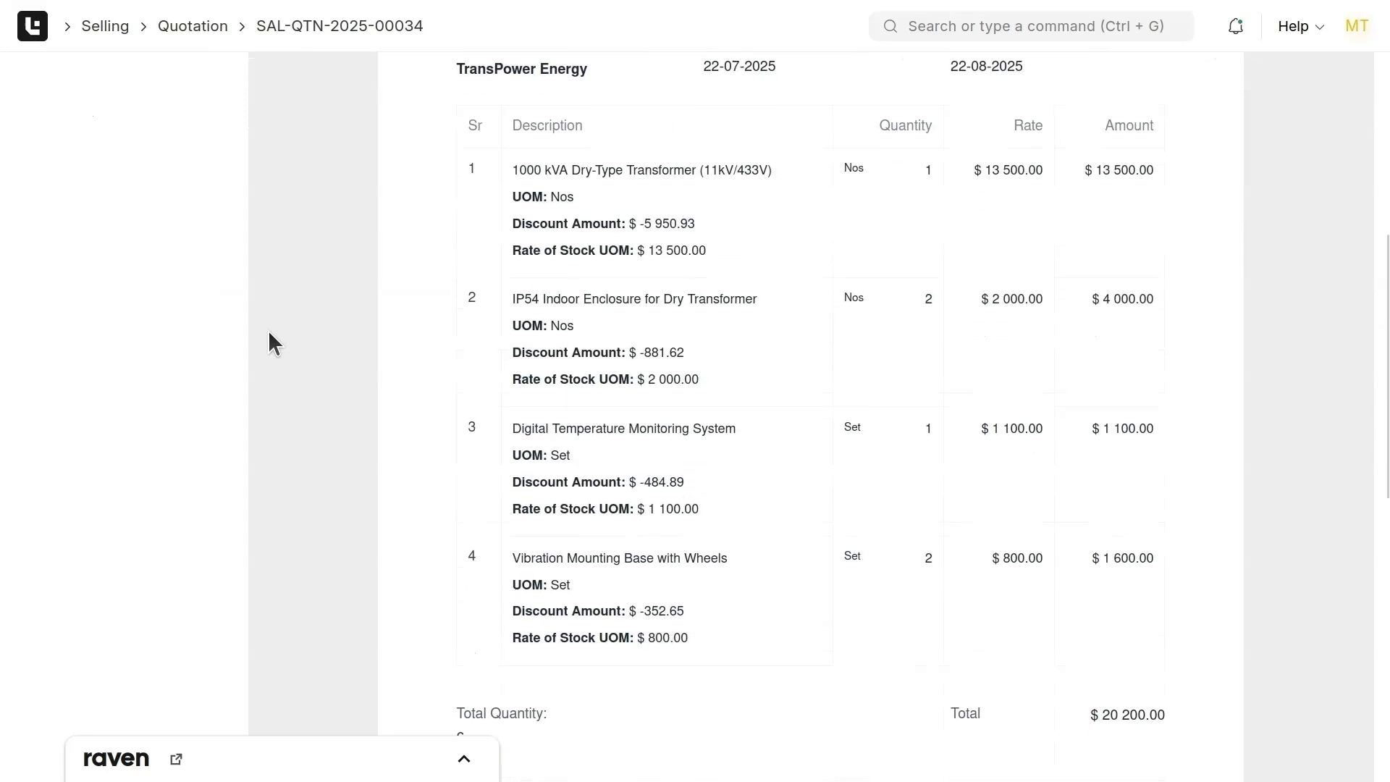
# - Generate the quotation's PDF from the print preview and review both of its pages
pyautogui.scroll(9, 268, 328)
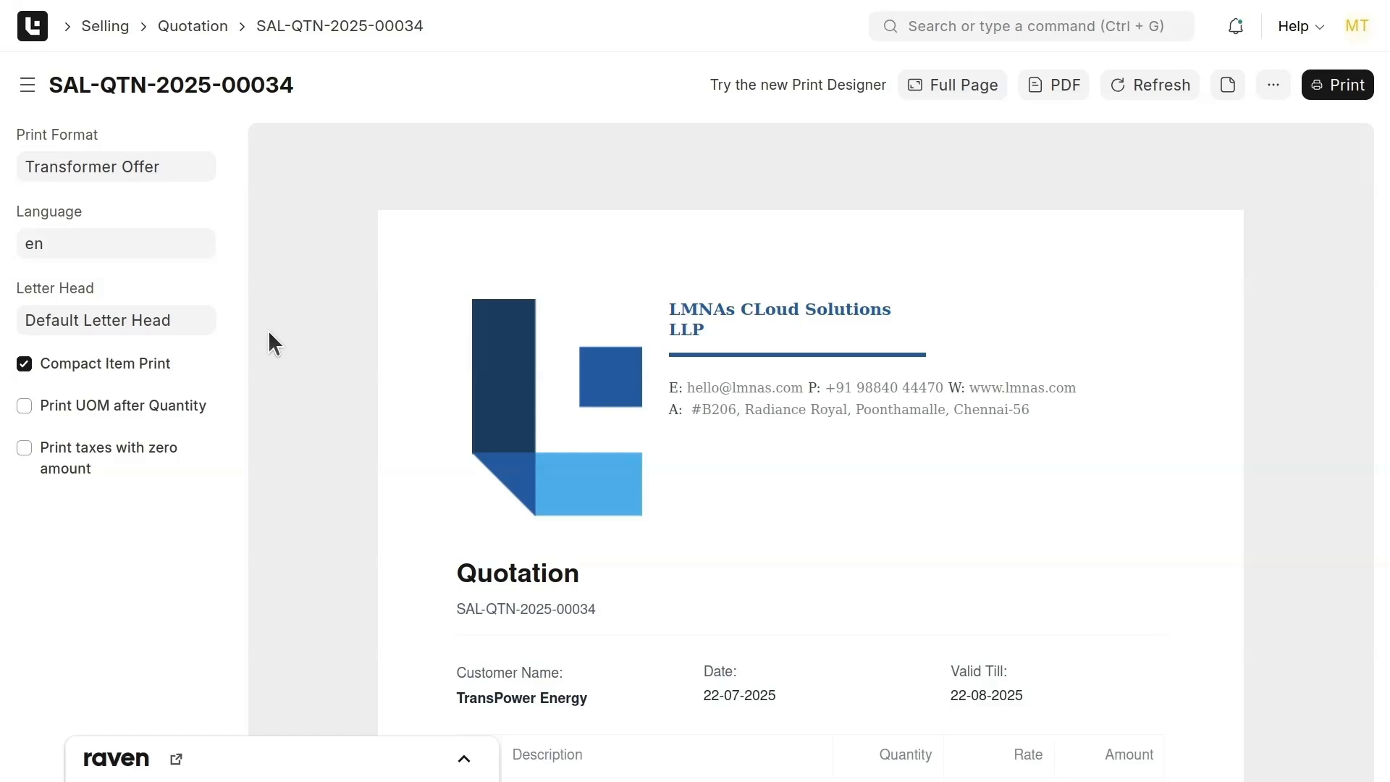
pyautogui.click(1031, 89)
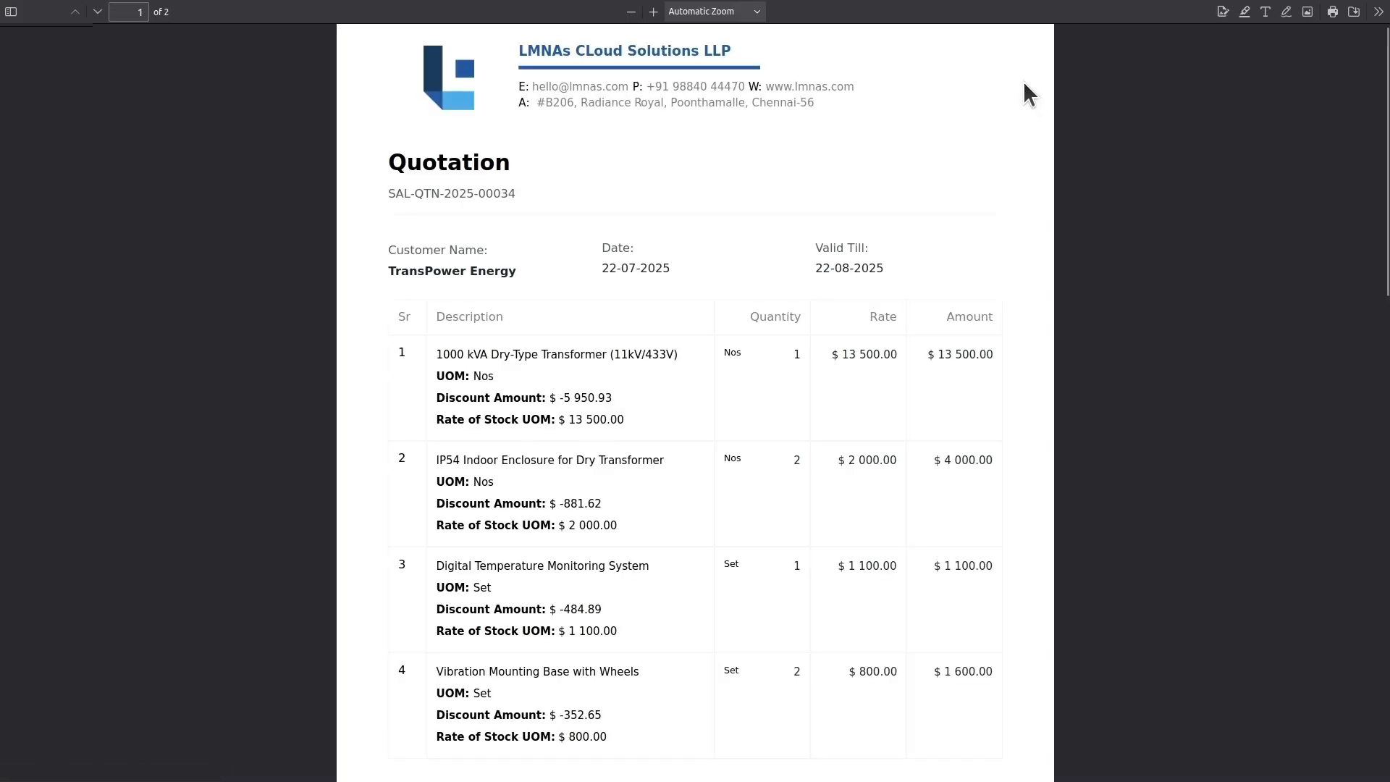
pyautogui.scroll(-7, 1025, 86)
pyautogui.scroll(-8, 1025, 85)
pyautogui.scroll(8, 1025, 85)
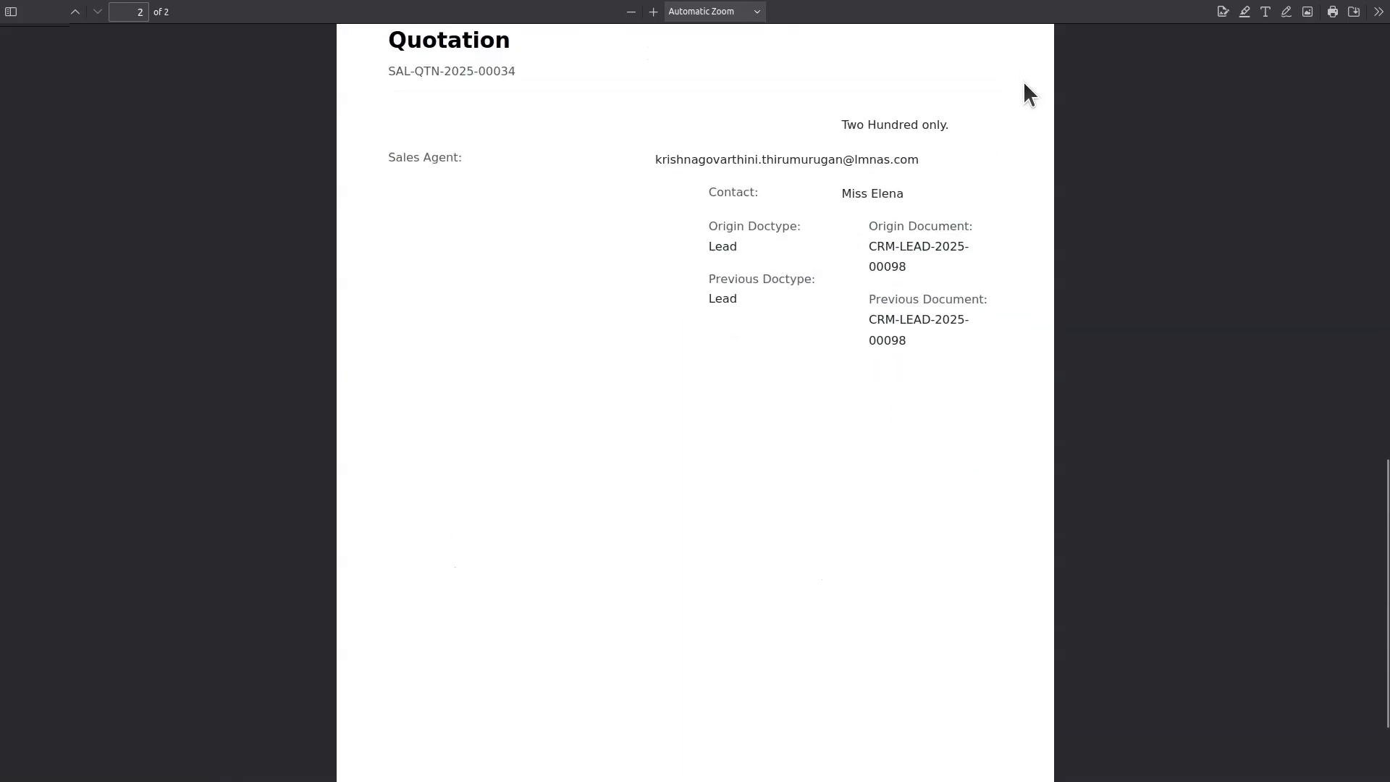
pyautogui.scroll(7, 1025, 86)
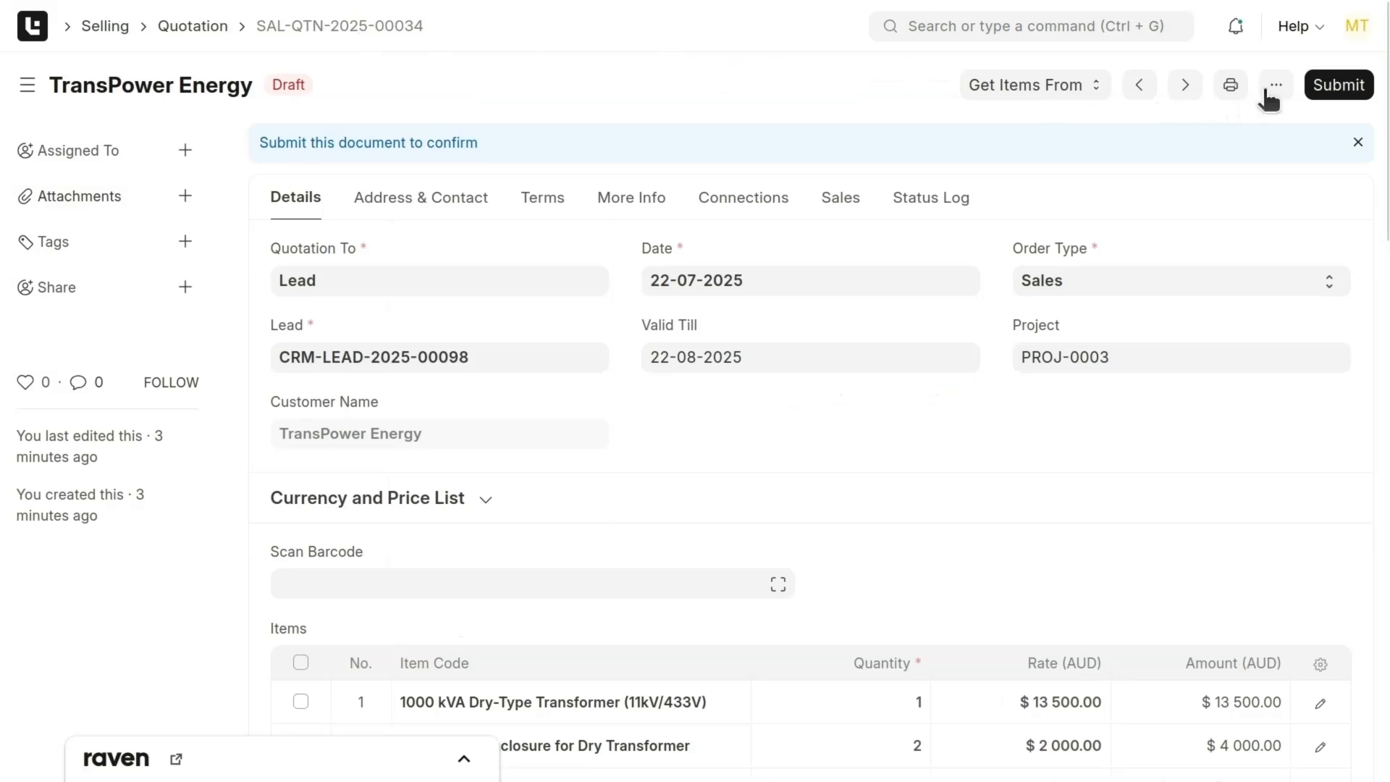
# - Start an email from the TransPower Energy quotation, expand its additional options and check the document print attachment settings
pyautogui.click(1276, 87)
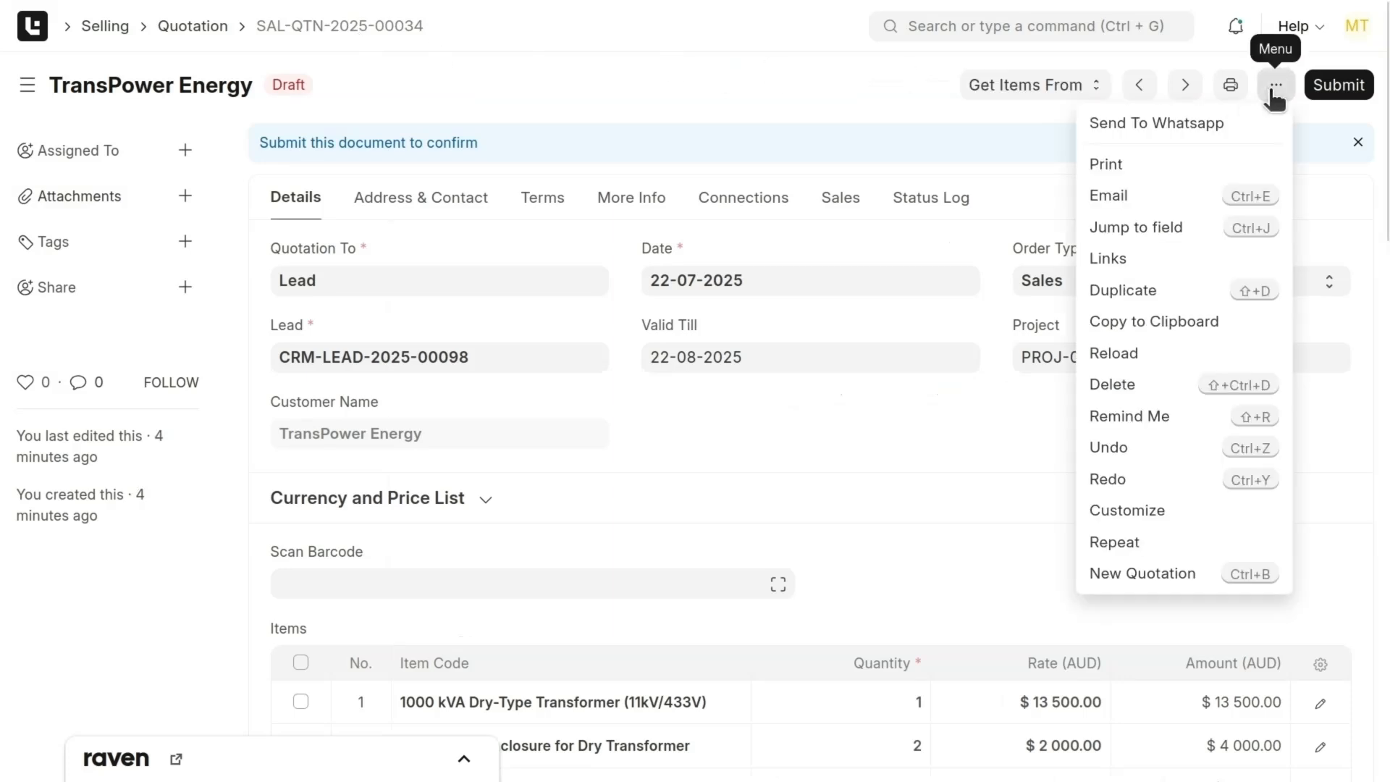
pyautogui.click(1157, 205)
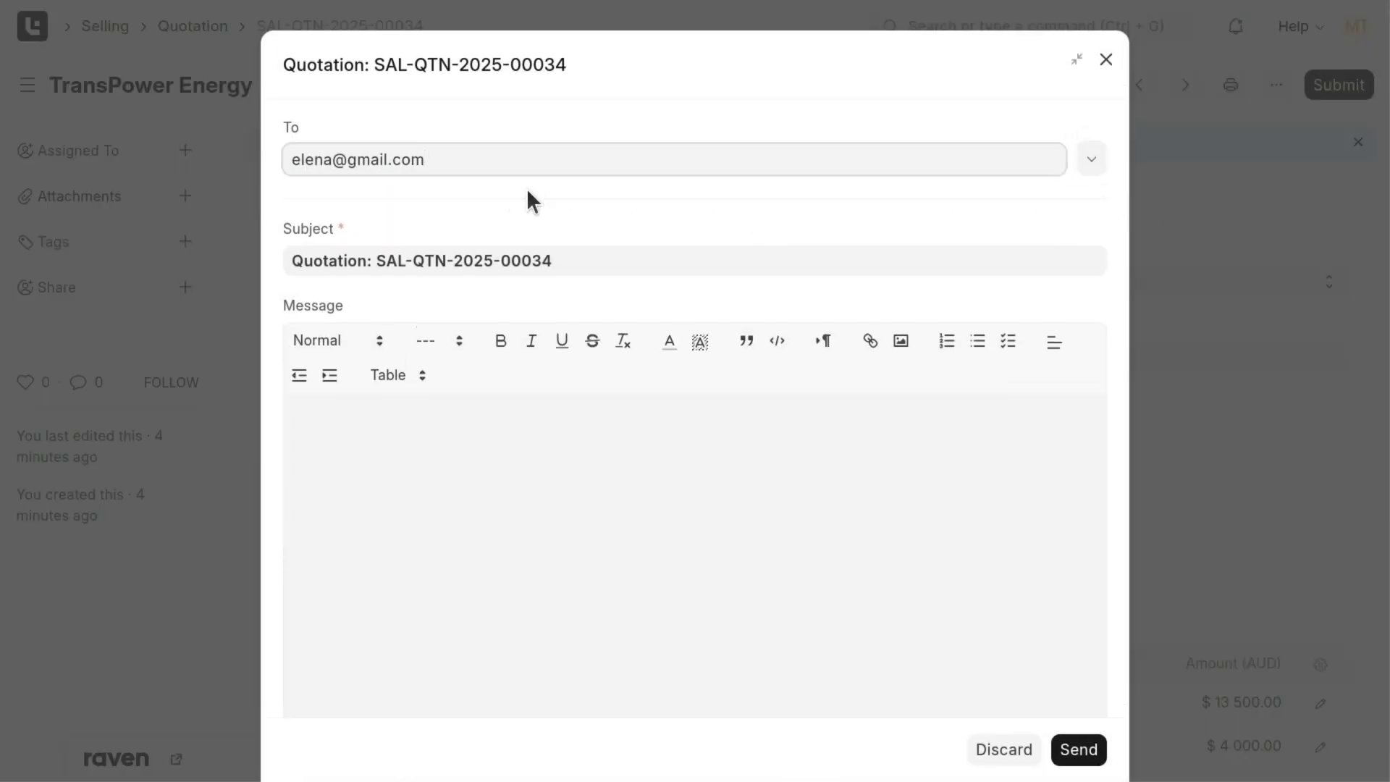
pyautogui.click(1099, 172)
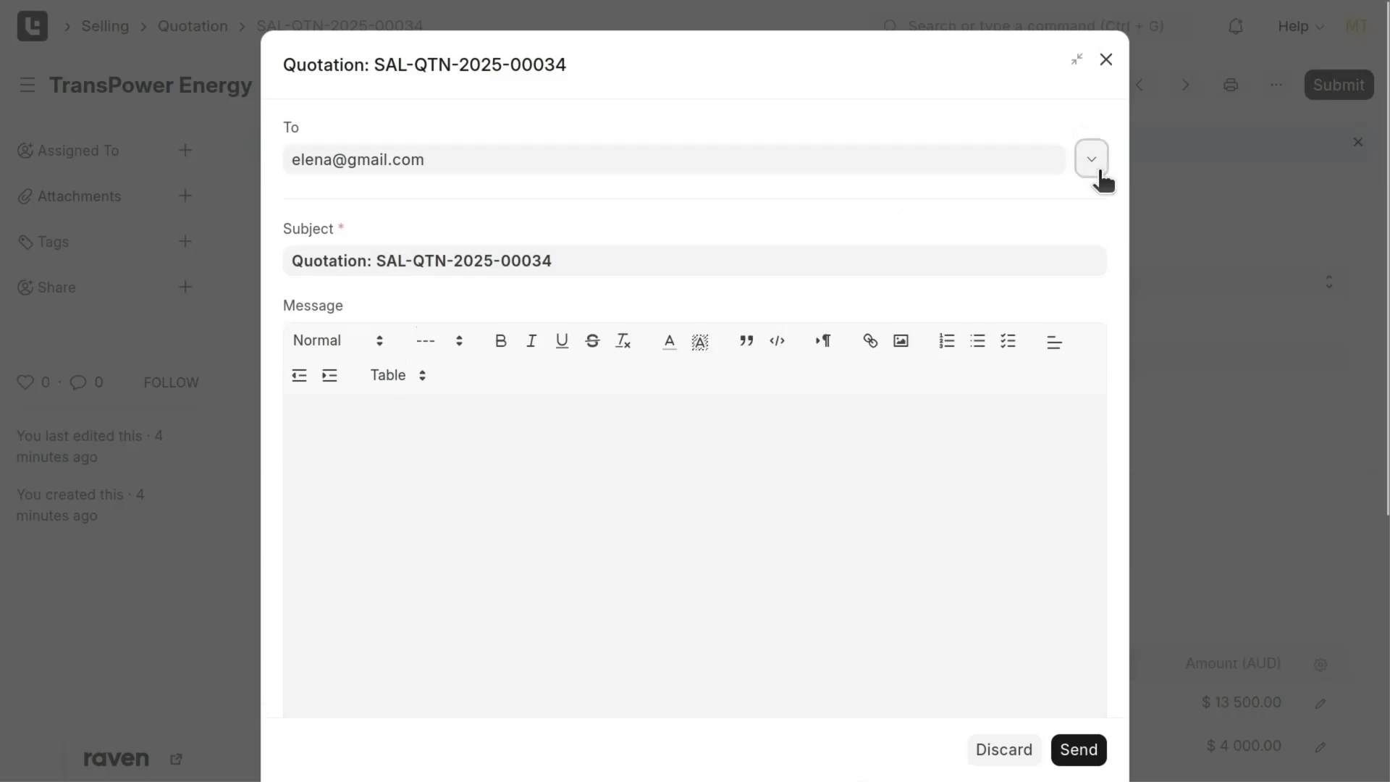
pyautogui.click(1100, 172)
pyautogui.scroll(-10, 1100, 174)
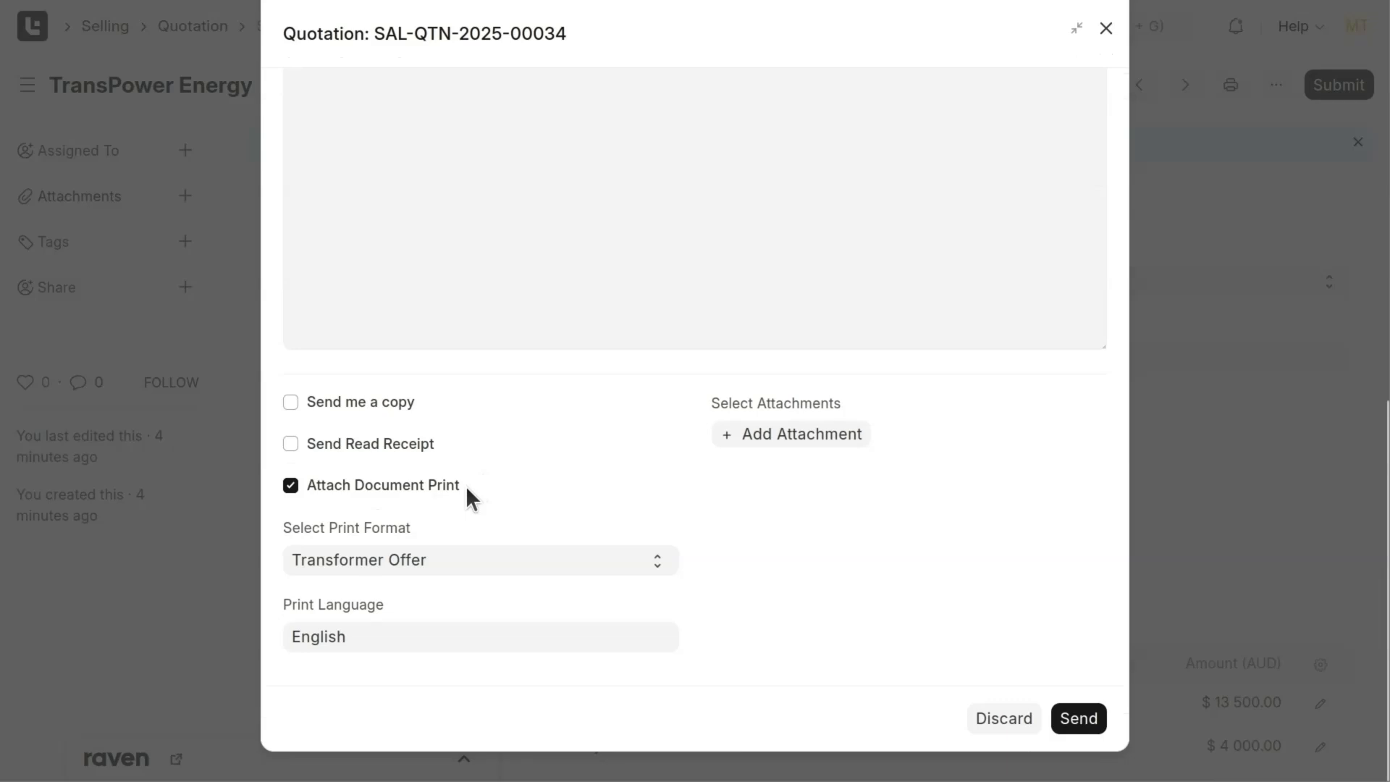
pyautogui.scroll(5, 466, 485)
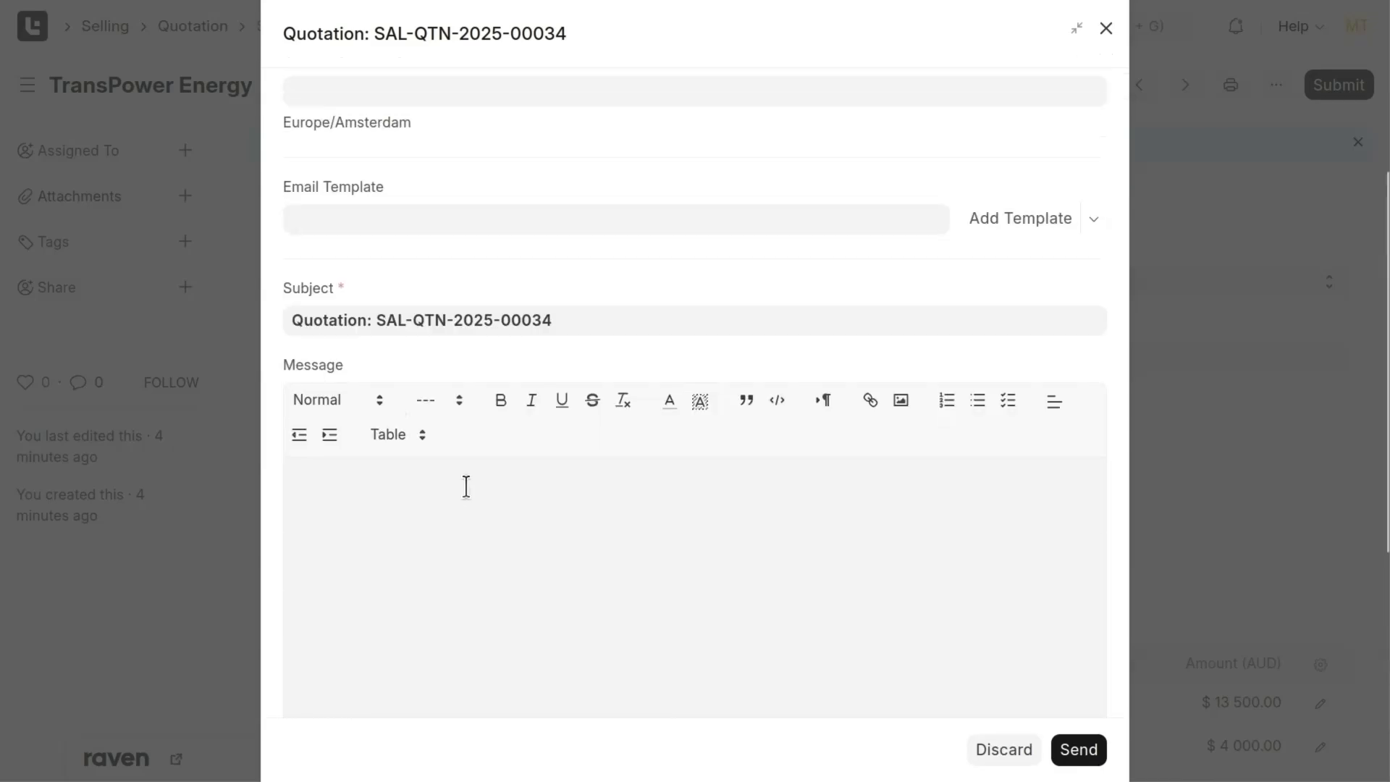
# - Fill the email's subject and message from the Quotation email template and send it
pyautogui.click(469, 215)
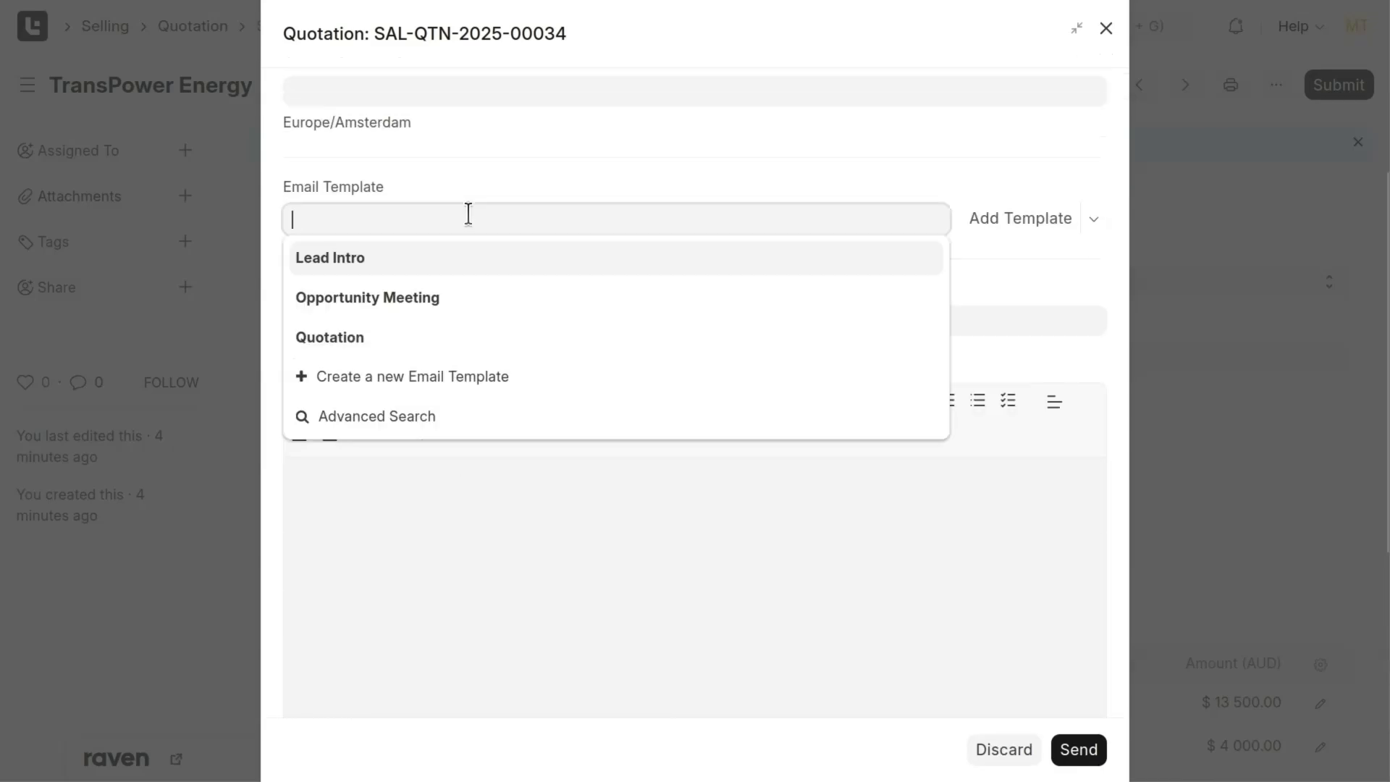
pyautogui.click(499, 334)
pyautogui.click(1005, 229)
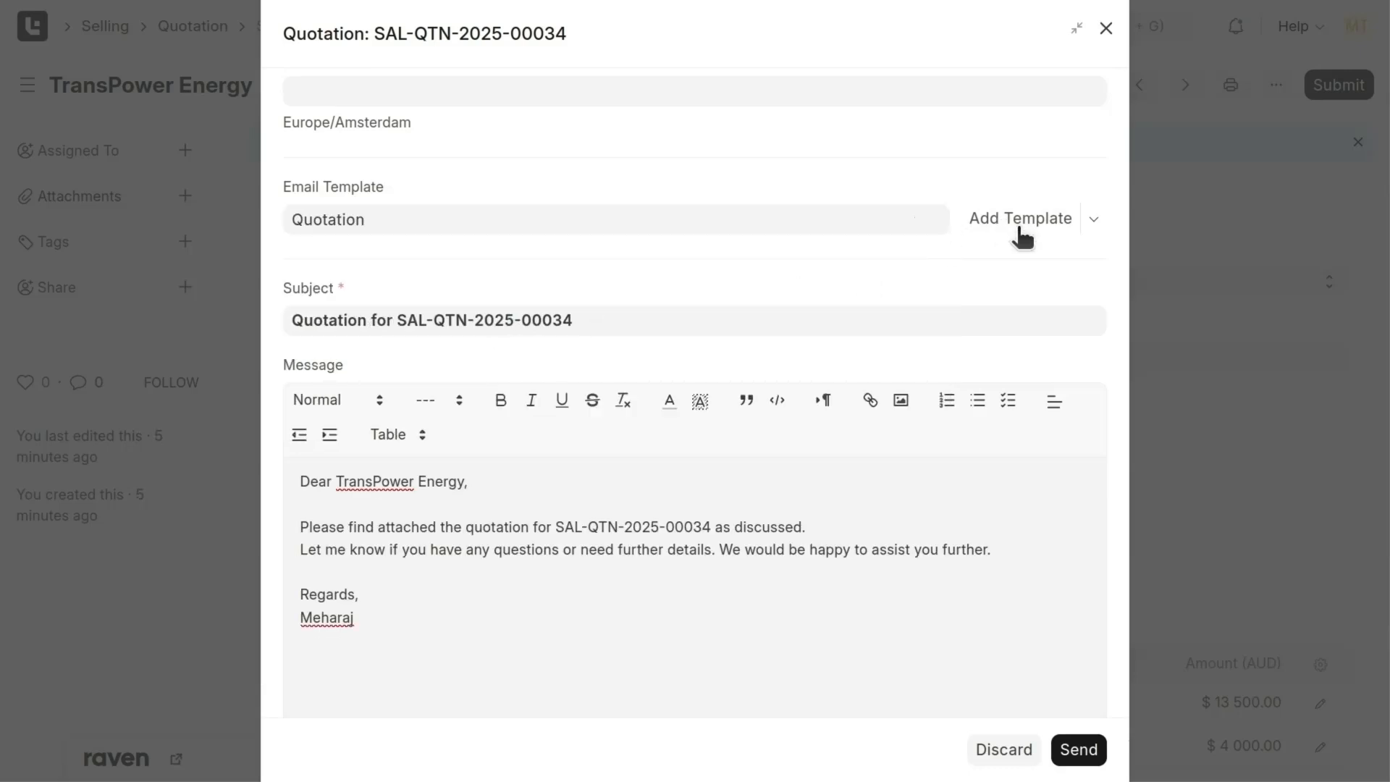
pyautogui.click(1080, 753)
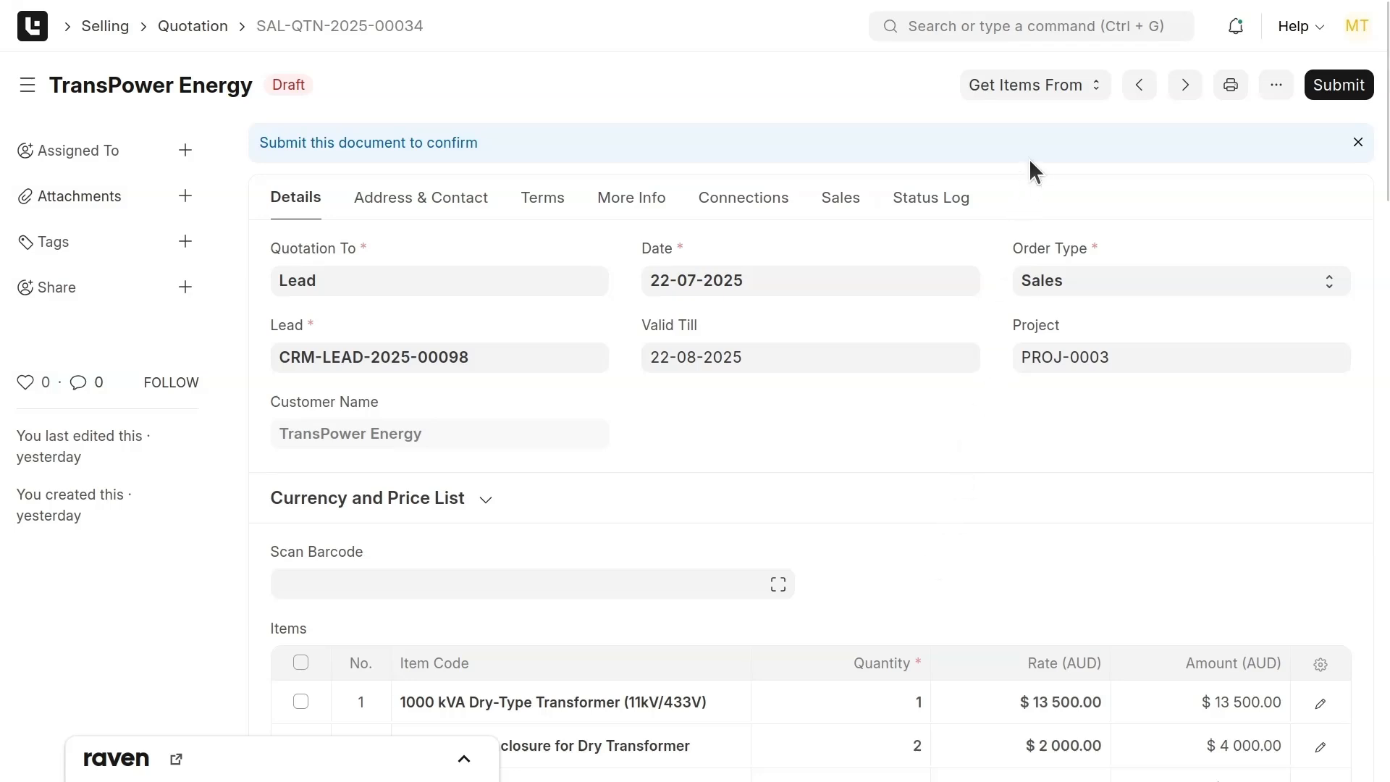
# - Go to the CRM workspace and look through its shortcuts, reports and masters
pyautogui.click(1082, 29)
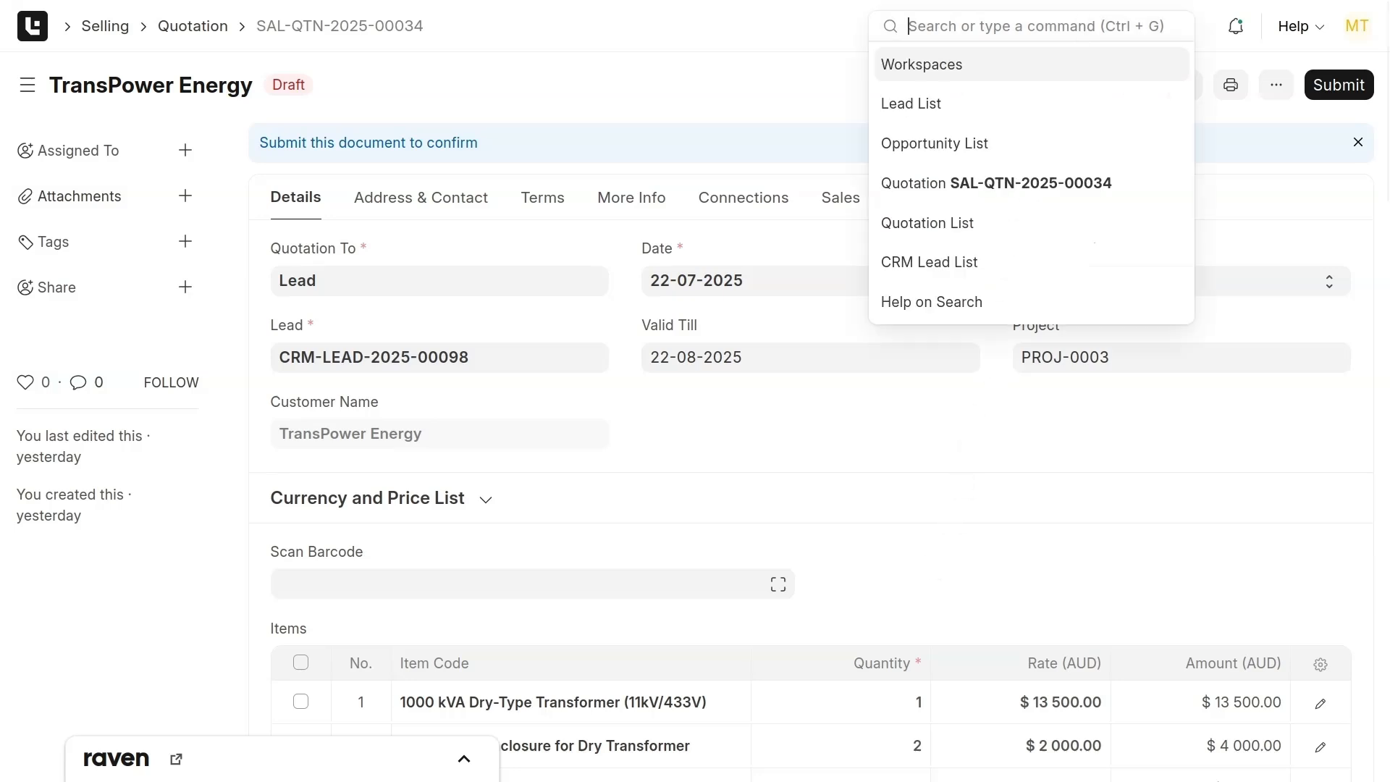
pyautogui.write('crm')
pyautogui.press('Return')
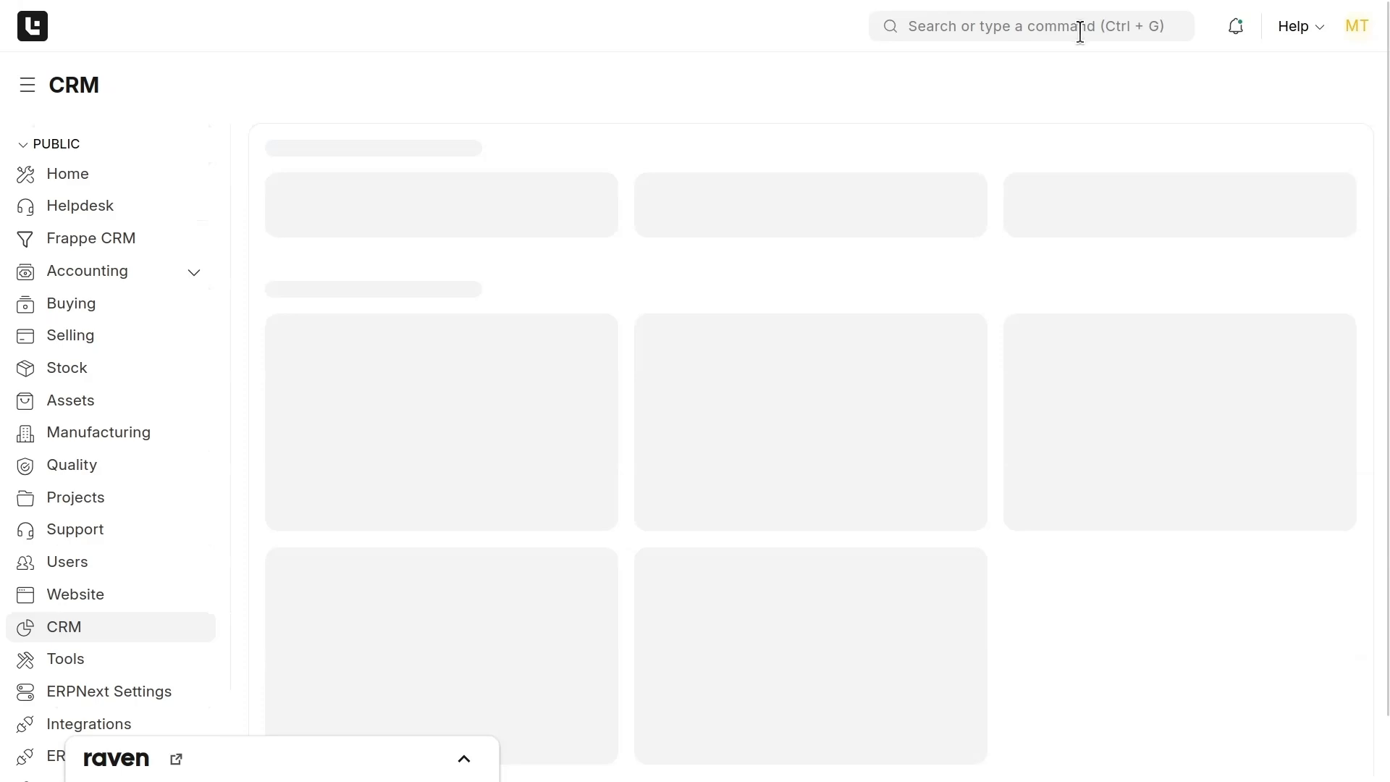
pyautogui.scroll(-1, 973, 526)
pyautogui.scroll(-2, 972, 523)
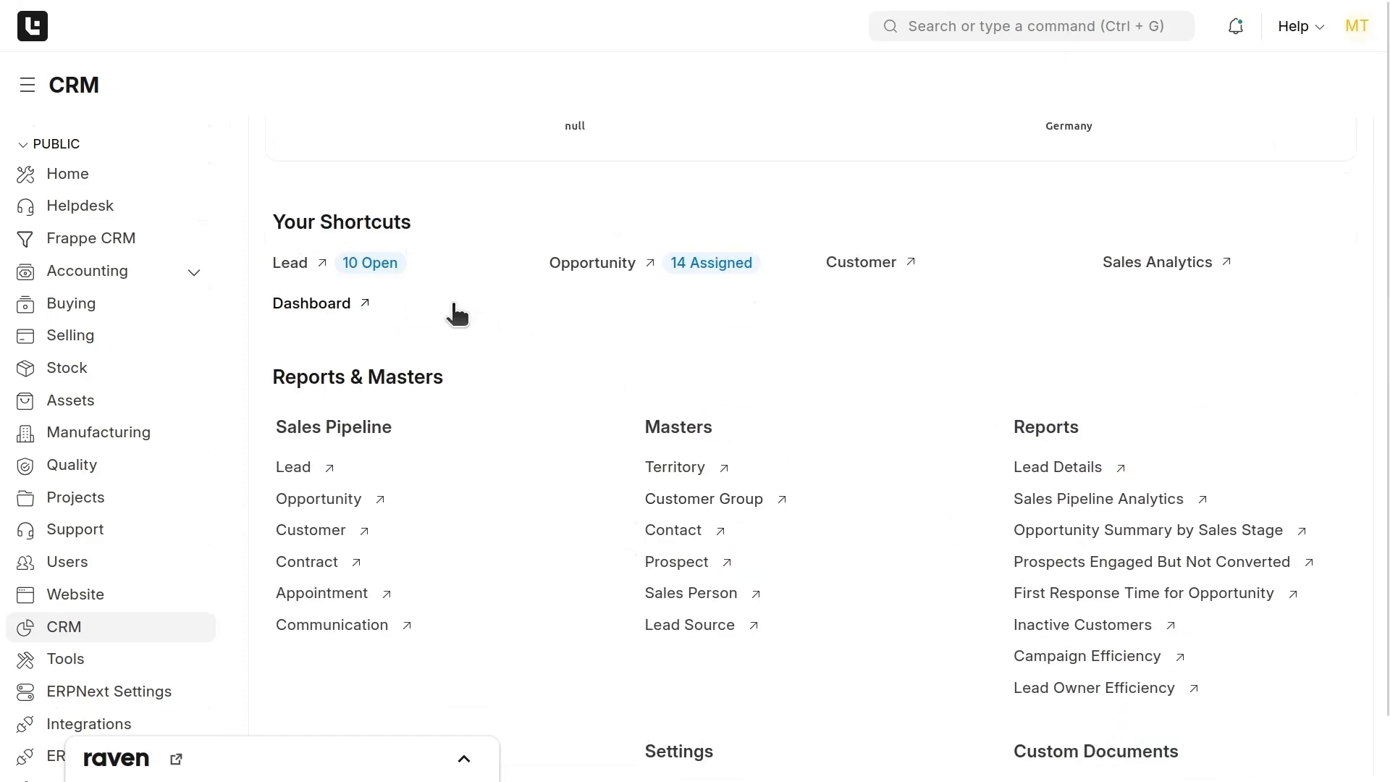
pyautogui.scroll(-1, 455, 312)
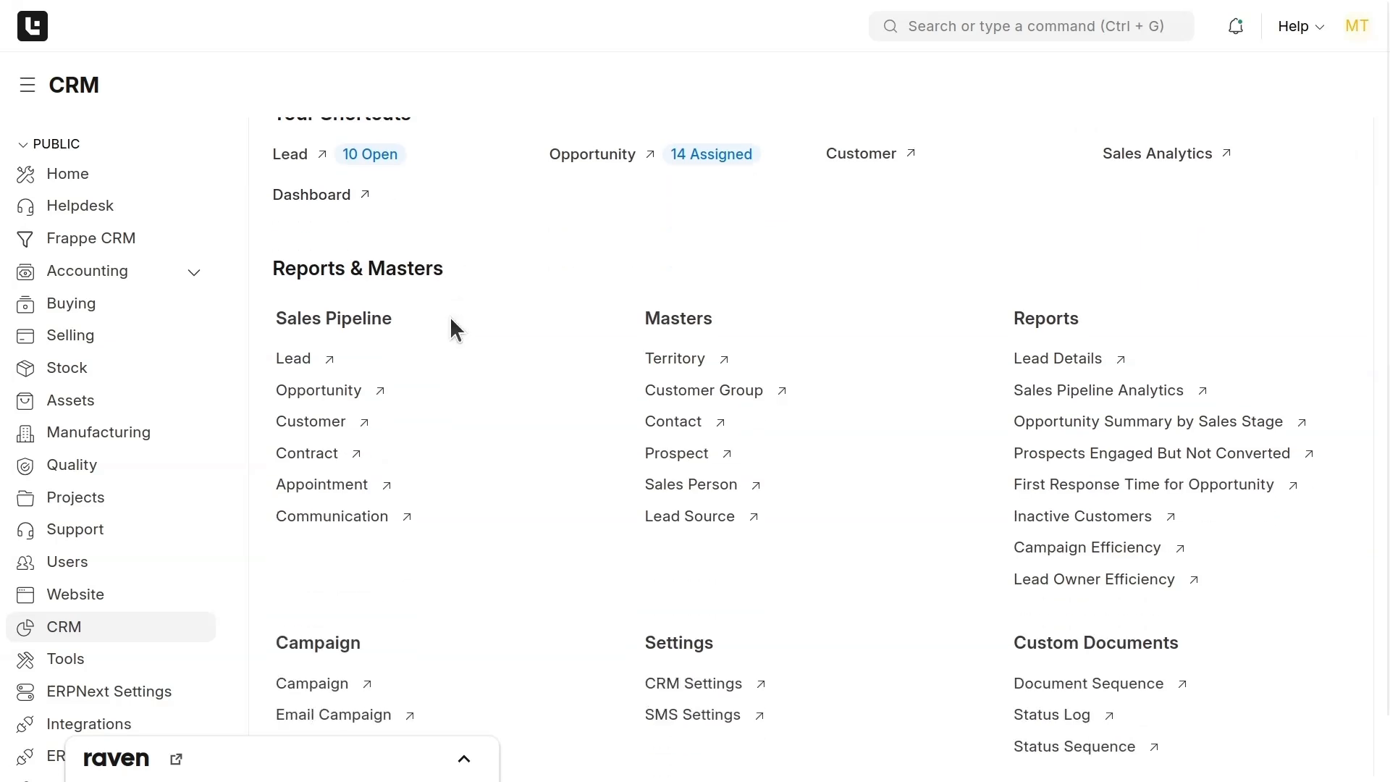
# - Show the Raven list of channels and direct messages, and search the system for "insights"
pyautogui.click(464, 758)
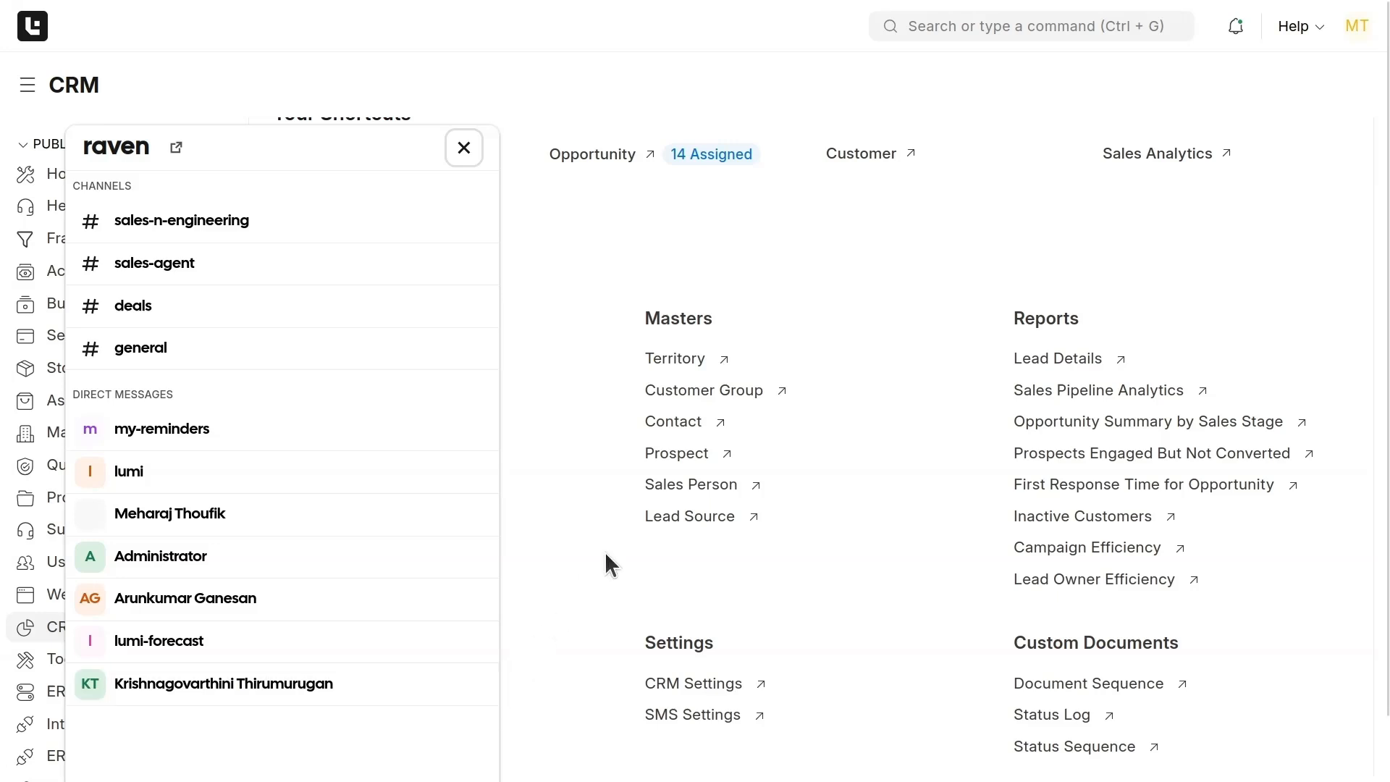
pyautogui.click(996, 26)
pyautogui.write('insights')
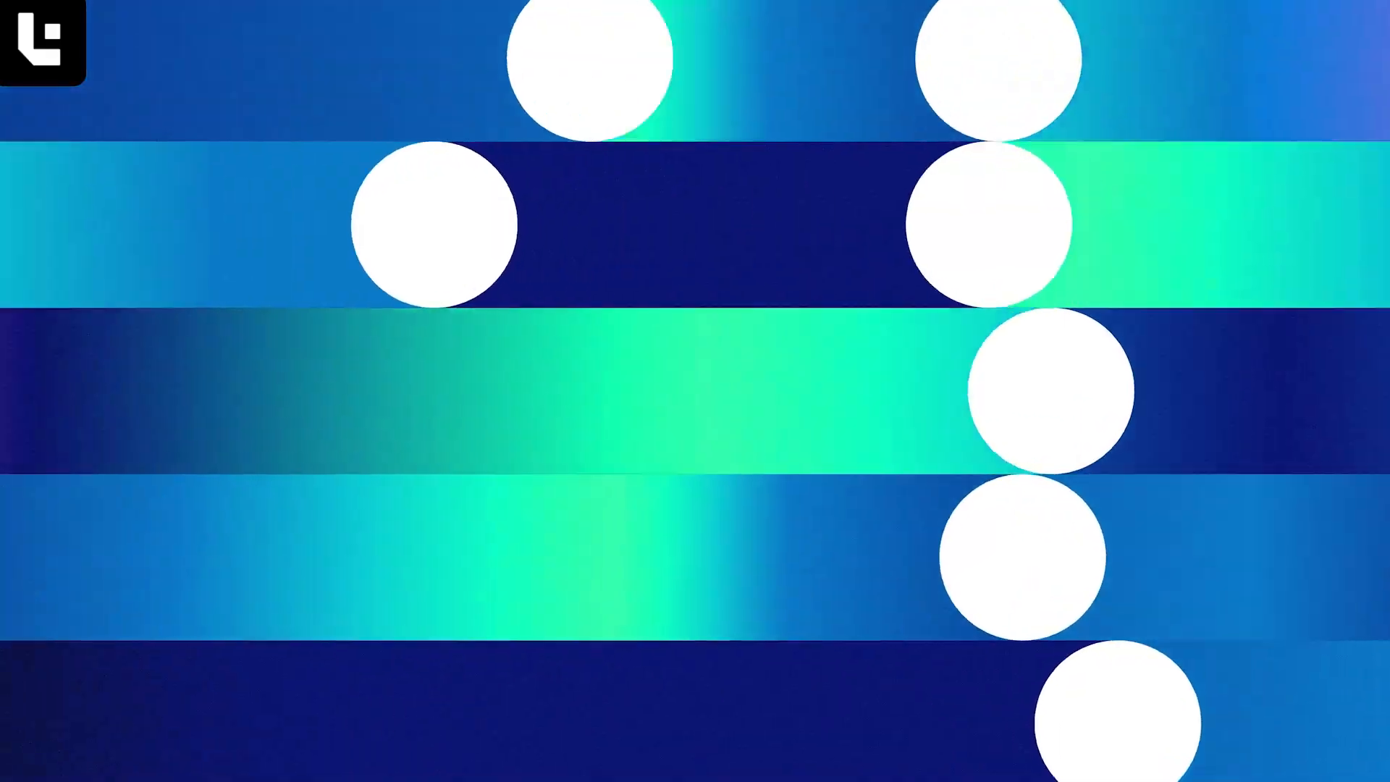